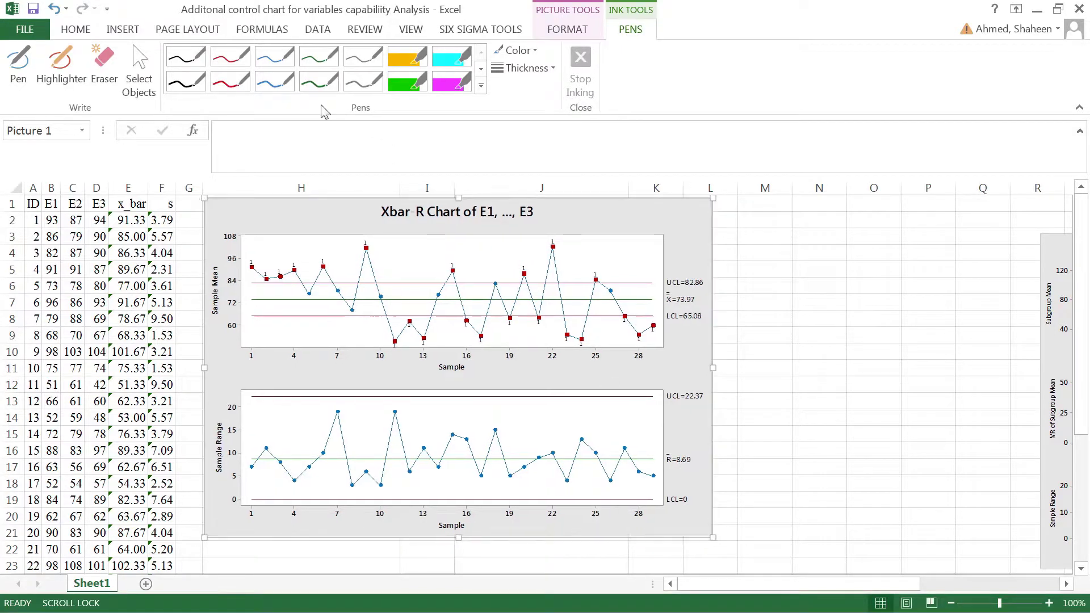
- Switch on inking with the red pen preset
{"action": "left_click", "coordinate": [230, 56]}
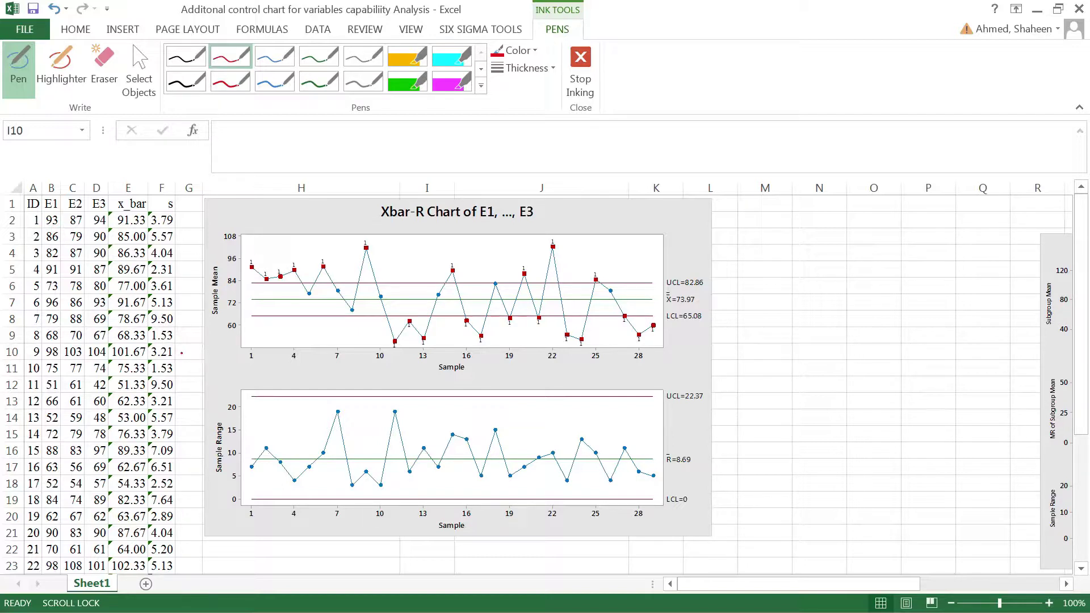
- Circle the high Xbar points near samples 4–9 and draw red arrows beside rows 9 and 10
{"action": "mouse_move", "coordinate": [177, 353]}
{"action": "left_mouse_down"}
{"action": "mouse_move", "coordinate": [192, 353]}
{"action": "mouse_move", "coordinate": [184, 356]}
{"action": "left_mouse_up"}
{"action": "mouse_move", "coordinate": [182, 336]}
{"action": "left_mouse_down"}
{"action": "mouse_move", "coordinate": [197, 335]}
{"action": "mouse_move", "coordinate": [183, 340]}
{"action": "left_mouse_up"}
{"action": "mouse_move", "coordinate": [372, 241]}
{"action": "left_mouse_down"}
{"action": "mouse_move", "coordinate": [352, 249]}
{"action": "mouse_move", "coordinate": [381, 248]}
{"action": "mouse_move", "coordinate": [366, 238]}
{"action": "mouse_move", "coordinate": [312, 257]}
{"action": "mouse_move", "coordinate": [340, 273]}
{"action": "mouse_move", "coordinate": [328, 249]}
{"action": "mouse_move", "coordinate": [292, 282]}
{"action": "mouse_move", "coordinate": [298, 262]}
{"action": "left_mouse_up"}
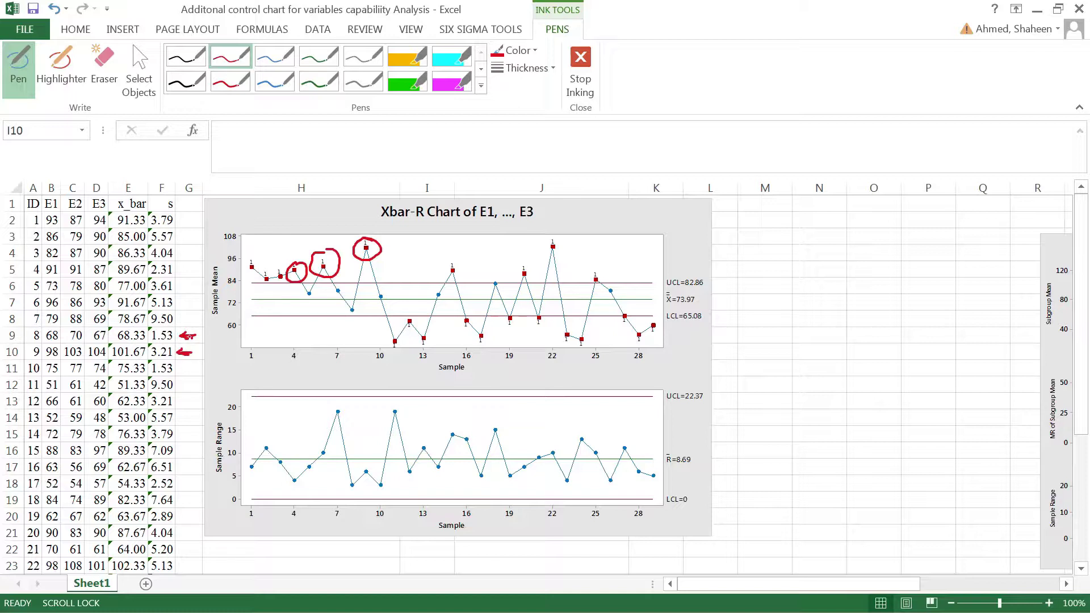
{"action": "mouse_move", "coordinate": [185, 335]}
{"action": "left_mouse_down"}
{"action": "mouse_move", "coordinate": [201, 339]}
{"action": "mouse_move", "coordinate": [192, 351]}
{"action": "mouse_move", "coordinate": [189, 342]}
{"action": "left_mouse_up"}
{"action": "mouse_move", "coordinate": [30, 334]}
{"action": "left_mouse_down"}
{"action": "mouse_move", "coordinate": [27, 355]}
{"action": "mouse_move", "coordinate": [33, 344]}
{"action": "left_mouse_up"}
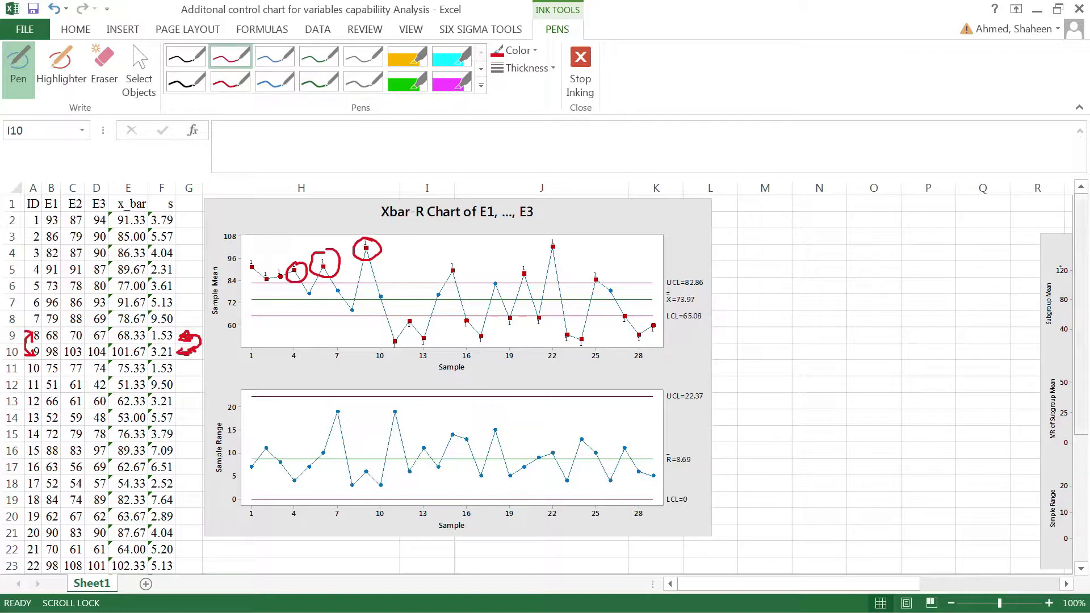
- Stop inking and drag the I-MR-R/S chart into view, right beside the Xbar-R chart
{"action": "left_click", "coordinate": [592, 70]}
{"action": "mouse_move", "coordinate": [1046, 243]}
{"action": "left_mouse_down"}
{"action": "mouse_move", "coordinate": [858, 244]}
{"action": "mouse_move", "coordinate": [742, 207]}
{"action": "mouse_move", "coordinate": [421, 210]}
{"action": "left_mouse_up"}
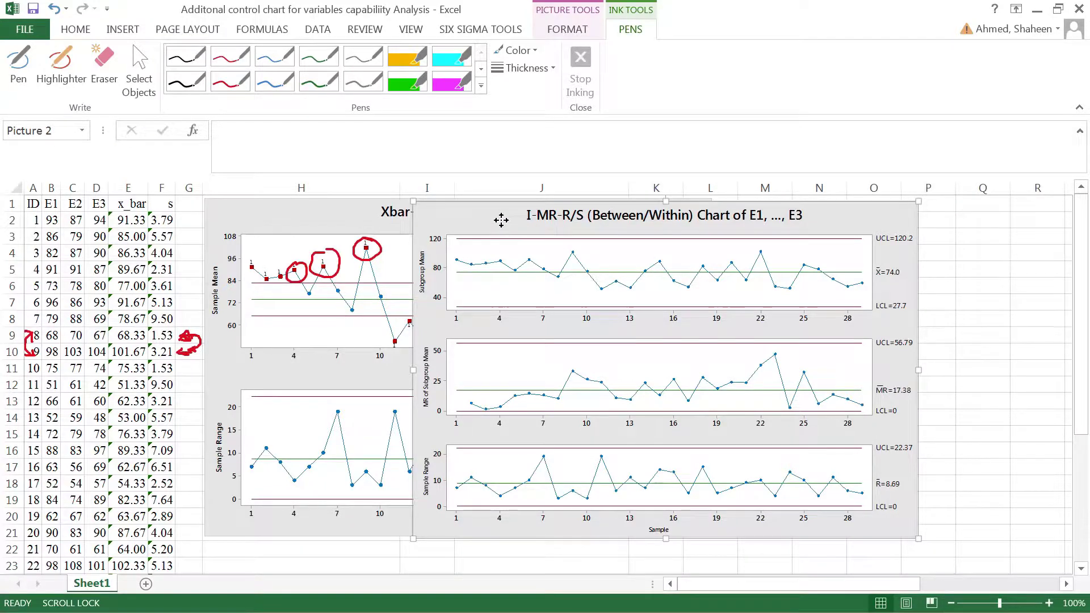
{"action": "left_click_drag", "start_coordinate": [501, 219], "coordinate": [794, 222]}
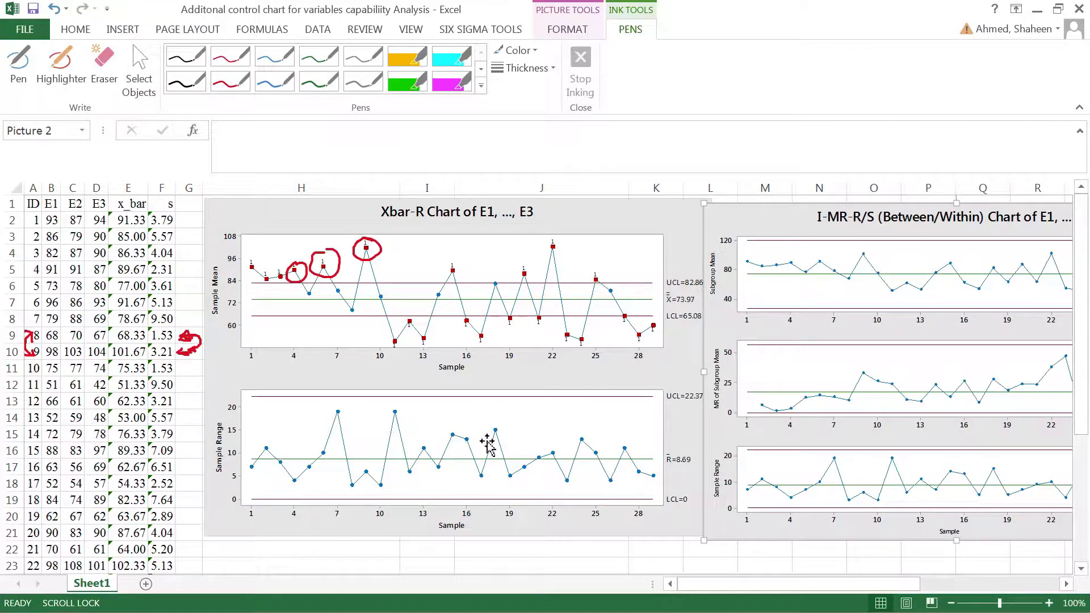
- Resume the red pen and write UCL = x̿ + 3σ with an arrow at the upper control line
{"action": "left_click", "coordinate": [236, 61]}
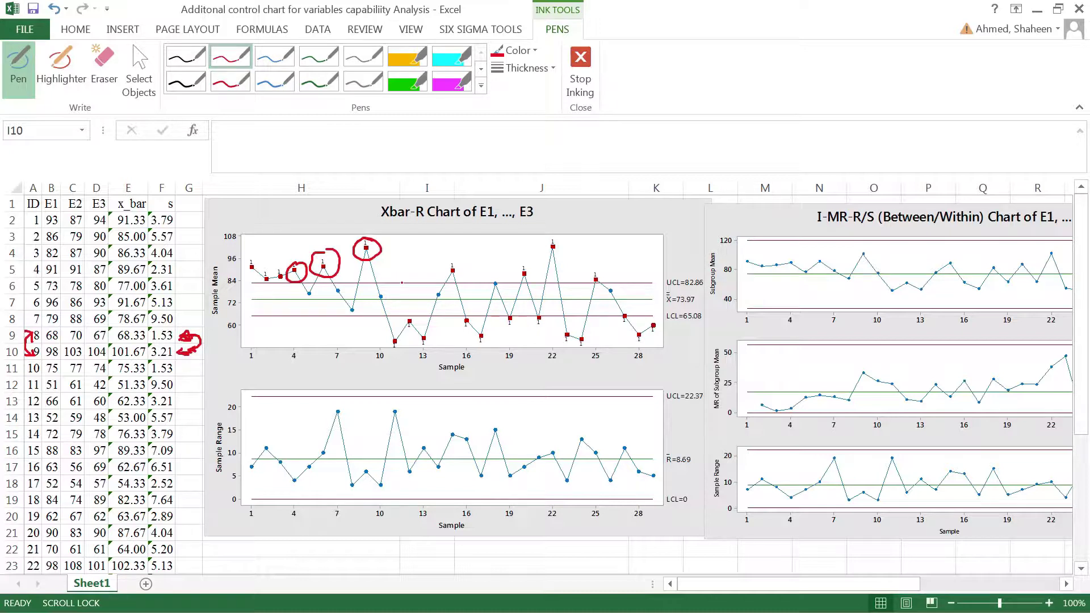
{"action": "mouse_move", "coordinate": [419, 257]}
{"action": "left_mouse_down"}
{"action": "mouse_move", "coordinate": [401, 285]}
{"action": "mouse_move", "coordinate": [441, 241]}
{"action": "mouse_move", "coordinate": [447, 257]}
{"action": "left_mouse_up"}
{"action": "mouse_move", "coordinate": [453, 239]}
{"action": "left_mouse_down"}
{"action": "mouse_move", "coordinate": [457, 255]}
{"action": "mouse_move", "coordinate": [477, 241]}
{"action": "mouse_move", "coordinate": [499, 250]}
{"action": "mouse_move", "coordinate": [529, 241]}
{"action": "left_mouse_up"}
{"action": "mouse_move", "coordinate": [522, 236]}
{"action": "left_mouse_down"}
{"action": "mouse_move", "coordinate": [543, 243]}
{"action": "mouse_move", "coordinate": [592, 226]}
{"action": "left_mouse_up"}
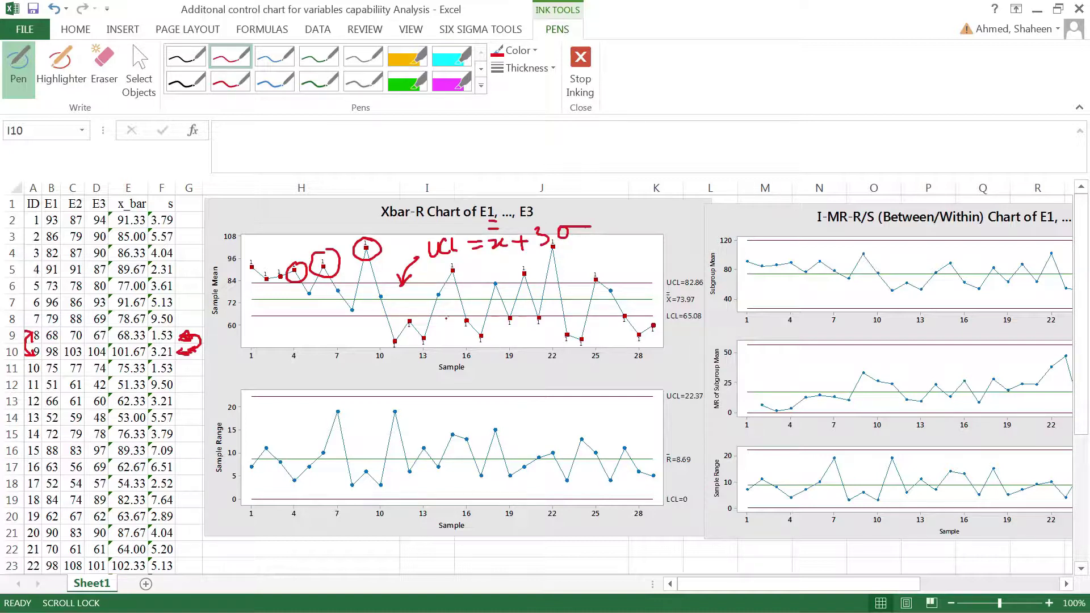
- Write LCL = x̿ − 3σ below the mean chart with an arrow at the lower control line
{"action": "mouse_move", "coordinate": [447, 316]}
{"action": "left_mouse_down"}
{"action": "mouse_move", "coordinate": [452, 356]}
{"action": "mouse_move", "coordinate": [457, 325]}
{"action": "left_mouse_up"}
{"action": "mouse_move", "coordinate": [447, 373]}
{"action": "left_mouse_down"}
{"action": "mouse_move", "coordinate": [457, 391]}
{"action": "mouse_move", "coordinate": [487, 390]}
{"action": "left_mouse_up"}
{"action": "mouse_move", "coordinate": [491, 377]}
{"action": "left_mouse_down"}
{"action": "mouse_move", "coordinate": [529, 384]}
{"action": "mouse_move", "coordinate": [523, 359]}
{"action": "left_mouse_up"}
{"action": "left_click_drag", "start_coordinate": [516, 353], "coordinate": [554, 377]}
{"action": "mouse_move", "coordinate": [558, 369]}
{"action": "left_mouse_down"}
{"action": "mouse_move", "coordinate": [572, 382]}
{"action": "mouse_move", "coordinate": [565, 389]}
{"action": "left_mouse_up"}
{"action": "mouse_move", "coordinate": [594, 372]}
{"action": "left_mouse_down"}
{"action": "mouse_move", "coordinate": [582, 441]}
{"action": "mouse_move", "coordinate": [590, 429]}
{"action": "left_mouse_up"}
- Handwrite 'within the subgroup' under the LCL formula
{"action": "left_click_drag", "start_coordinate": [593, 433], "coordinate": [598, 422]}
{"action": "mouse_move", "coordinate": [598, 421]}
{"action": "left_mouse_down"}
{"action": "mouse_move", "coordinate": [601, 438]}
{"action": "mouse_move", "coordinate": [610, 423]}
{"action": "left_mouse_up"}
{"action": "left_click", "coordinate": [623, 431]}
{"action": "mouse_move", "coordinate": [607, 420]}
{"action": "left_mouse_down"}
{"action": "mouse_move", "coordinate": [619, 436]}
{"action": "mouse_move", "coordinate": [663, 440]}
{"action": "left_mouse_up"}
{"action": "mouse_move", "coordinate": [652, 430]}
{"action": "left_mouse_down"}
{"action": "mouse_move", "coordinate": [671, 426]}
{"action": "mouse_move", "coordinate": [679, 439]}
{"action": "left_mouse_up"}
{"action": "left_click_drag", "start_coordinate": [594, 456], "coordinate": [593, 474]}
{"action": "mouse_move", "coordinate": [600, 458]}
{"action": "left_mouse_down"}
{"action": "mouse_move", "coordinate": [625, 464]}
{"action": "mouse_move", "coordinate": [682, 459]}
{"action": "left_mouse_up"}
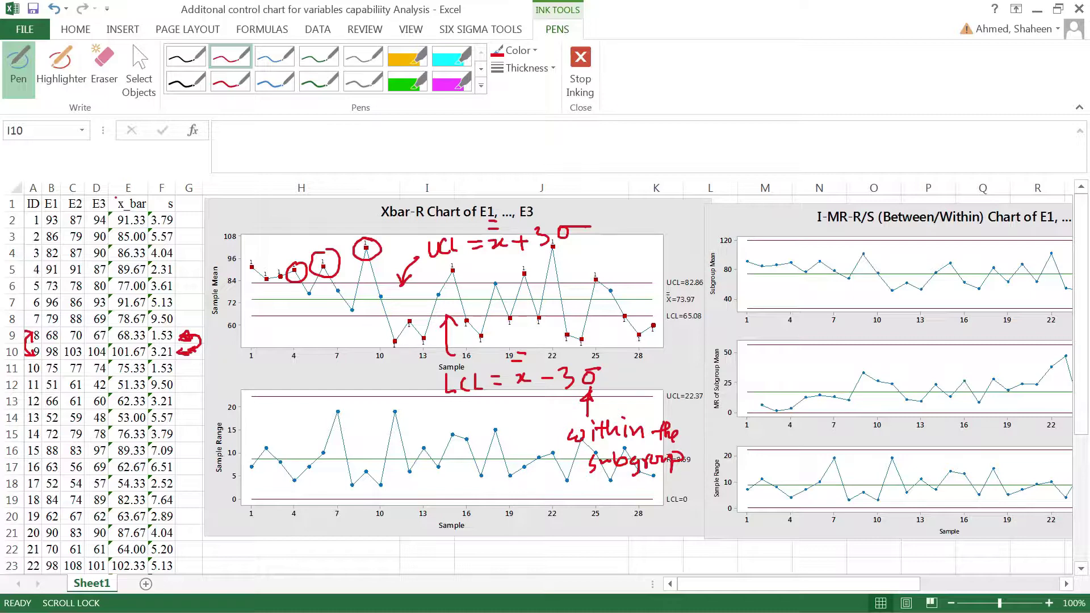
- Circle data rows 2–3 and annotate the I-MR-R/S title with x + 3σ using overall sigma
{"action": "mouse_move", "coordinate": [183, 212]}
{"action": "left_mouse_down"}
{"action": "mouse_move", "coordinate": [32, 217]}
{"action": "mouse_move", "coordinate": [158, 230]}
{"action": "mouse_move", "coordinate": [182, 216]}
{"action": "left_mouse_up"}
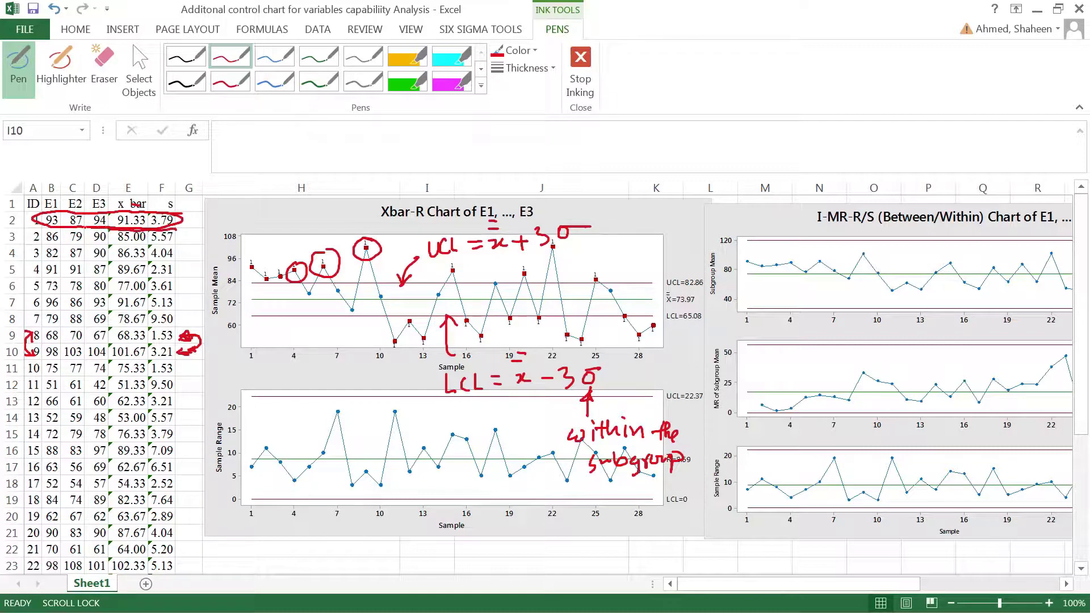
{"action": "mouse_move", "coordinate": [37, 227]}
{"action": "left_mouse_down"}
{"action": "mouse_move", "coordinate": [76, 249]}
{"action": "mouse_move", "coordinate": [155, 246]}
{"action": "mouse_move", "coordinate": [182, 238]}
{"action": "mouse_move", "coordinate": [168, 212]}
{"action": "left_mouse_up"}
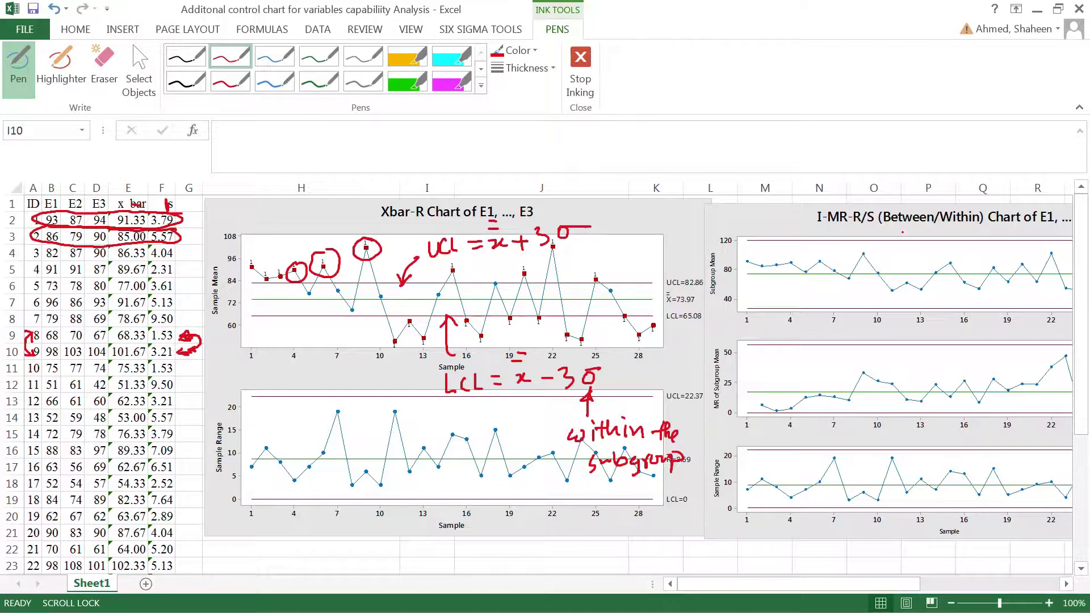
{"action": "left_click_drag", "start_coordinate": [900, 226], "coordinate": [946, 228]}
{"action": "left_click_drag", "start_coordinate": [825, 227], "coordinate": [848, 227]}
{"action": "left_click_drag", "start_coordinate": [761, 225], "coordinate": [772, 241]}
{"action": "left_click_drag", "start_coordinate": [714, 214], "coordinate": [725, 225]}
{"action": "mouse_move", "coordinate": [728, 212]}
{"action": "left_mouse_down"}
{"action": "mouse_move", "coordinate": [719, 223]}
{"action": "mouse_move", "coordinate": [749, 214]}
{"action": "mouse_move", "coordinate": [742, 228]}
{"action": "mouse_move", "coordinate": [760, 209]}
{"action": "mouse_move", "coordinate": [757, 226]}
{"action": "mouse_move", "coordinate": [791, 205]}
{"action": "mouse_move", "coordinate": [782, 263]}
{"action": "mouse_move", "coordinate": [774, 224]}
{"action": "mouse_move", "coordinate": [789, 231]}
{"action": "mouse_move", "coordinate": [789, 274]}
{"action": "mouse_move", "coordinate": [813, 261]}
{"action": "mouse_move", "coordinate": [876, 275]}
{"action": "mouse_move", "coordinate": [905, 267]}
{"action": "mouse_move", "coordinate": [919, 282]}
{"action": "mouse_move", "coordinate": [972, 272]}
{"action": "left_mouse_up"}
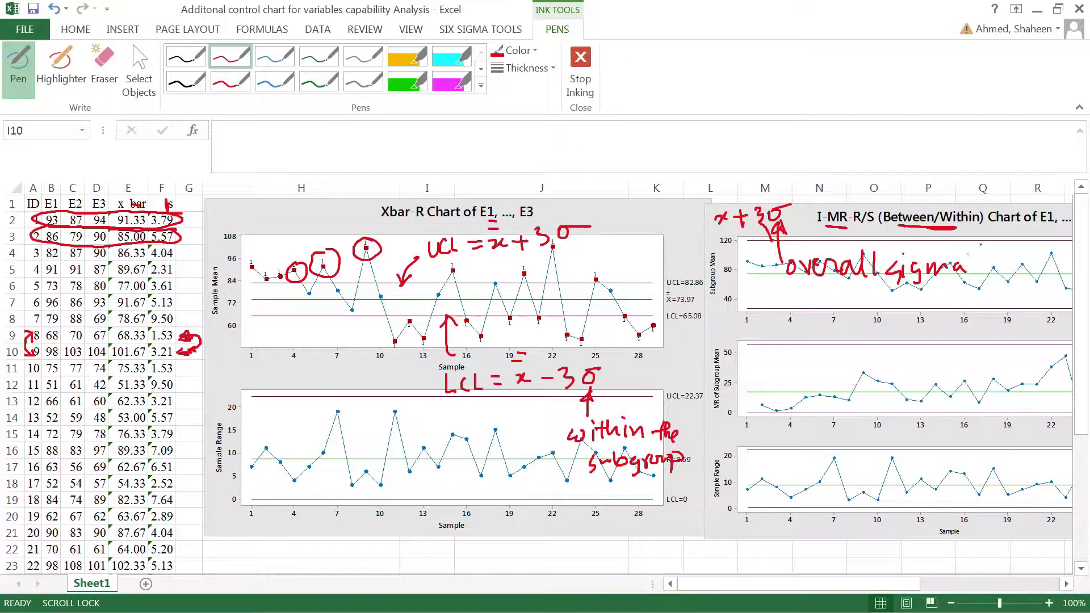
{"action": "left_click_drag", "start_coordinate": [973, 252], "coordinate": [977, 243]}
- Stop inking, move the Xbar-R chart down to reveal the Cp table, and delete the UCL ink note
{"action": "left_click", "coordinate": [580, 73]}
{"action": "left_click_drag", "start_coordinate": [556, 217], "coordinate": [489, 445]}
{"action": "left_click", "coordinate": [543, 238]}
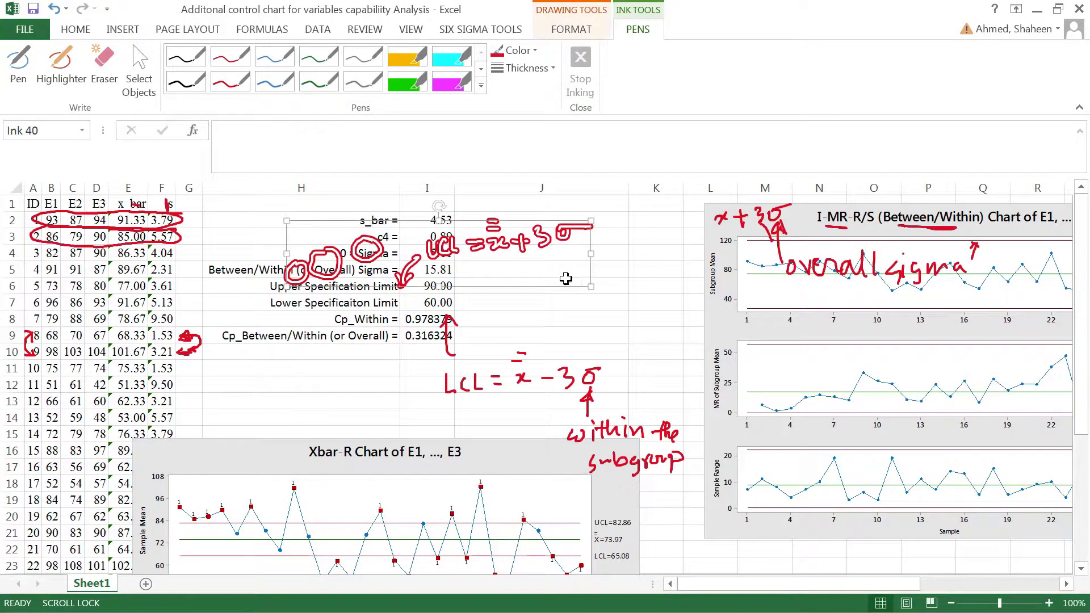
{"action": "key", "text": "Delete"}
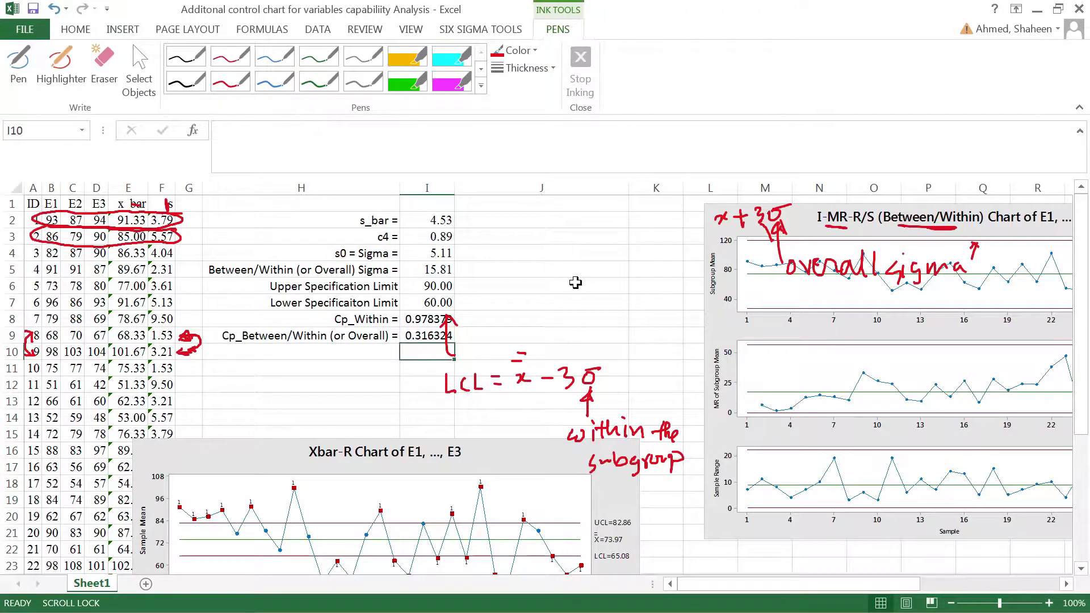
- Delete the red arrow strokes over the Cp values and select the overall sigma row H5:I5
{"action": "left_click", "coordinate": [450, 329]}
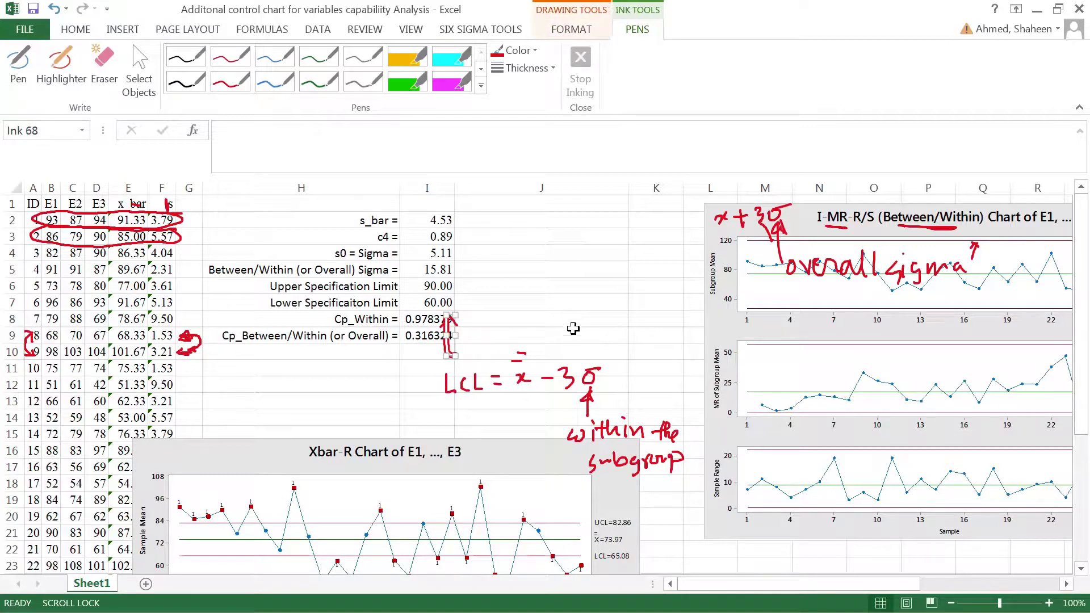
{"action": "key", "text": "Delete"}
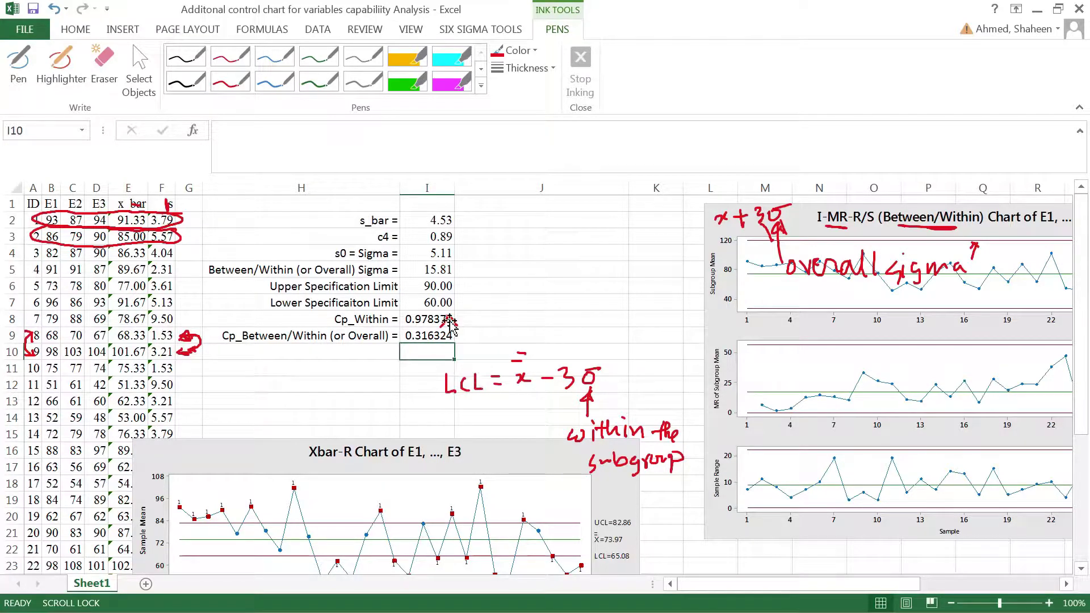
{"action": "left_click", "coordinate": [463, 322]}
{"action": "key", "text": "Delete"}
{"action": "left_click_drag", "start_coordinate": [236, 264], "coordinate": [431, 270]}
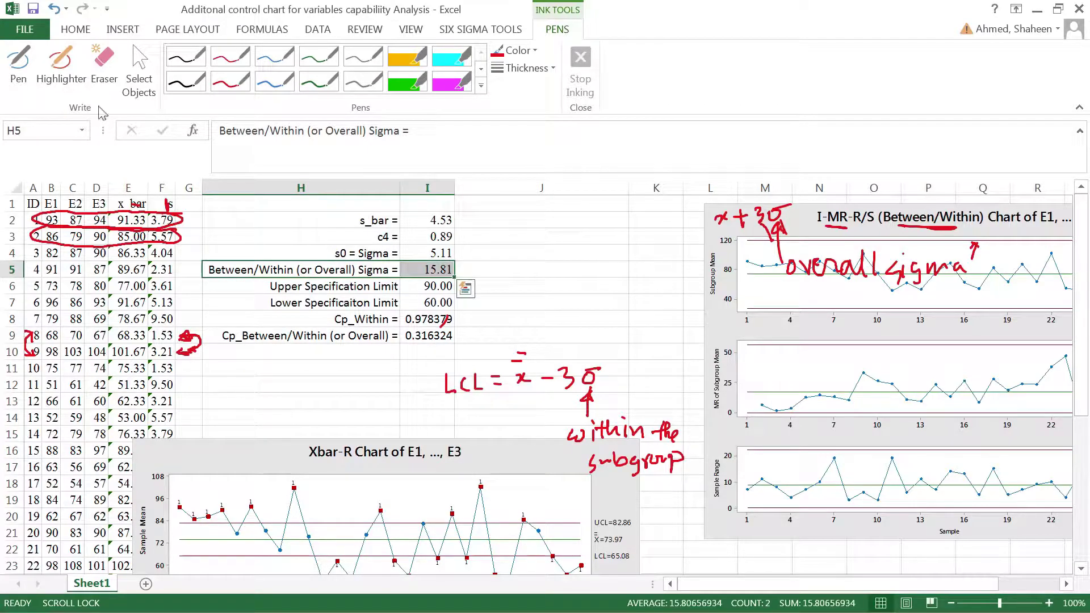
- Make the overall sigma row H5:I5 and the s0 = Sigma row H4:I4 bold
{"action": "left_click", "coordinate": [86, 30]}
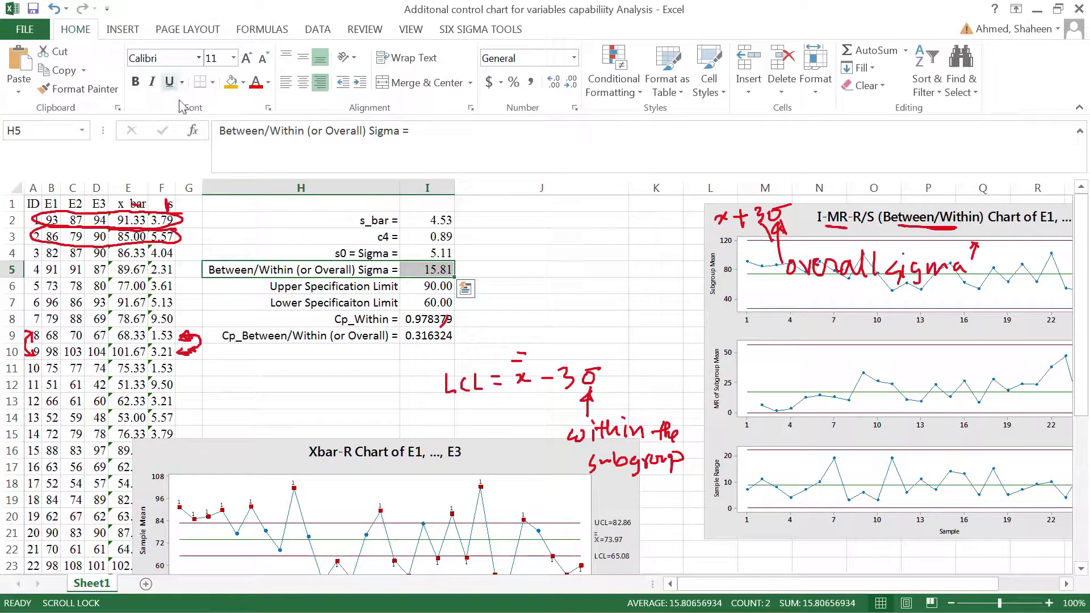
{"action": "left_click", "coordinate": [136, 83]}
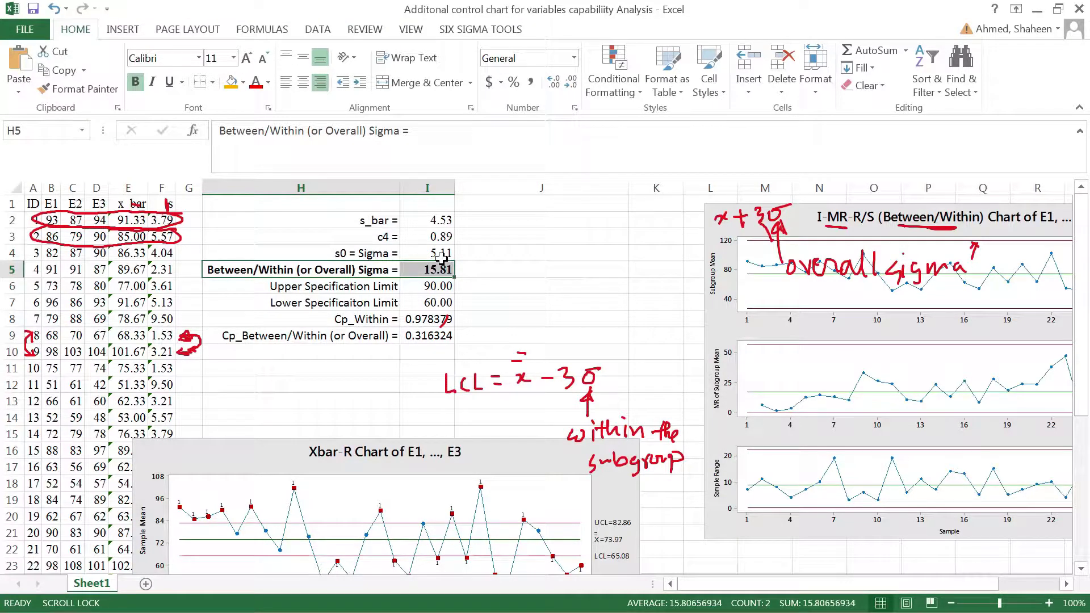
{"action": "left_click_drag", "start_coordinate": [342, 256], "coordinate": [430, 251]}
{"action": "left_click", "coordinate": [136, 82]}
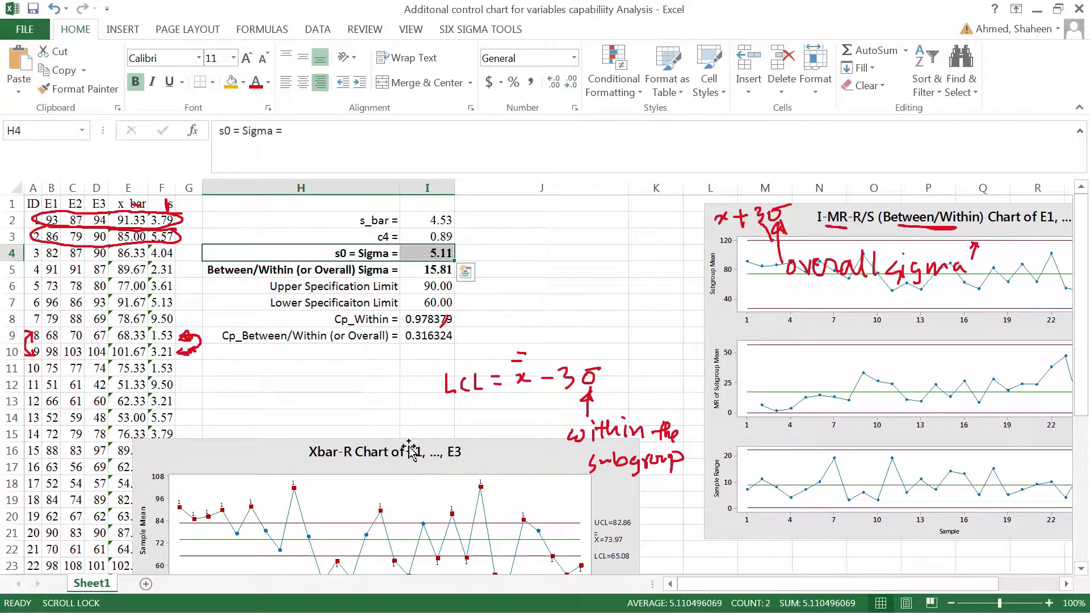
- Reposition the Xbar-R chart below the Cp row and shift the I-MR-R/S chart fully into view
{"action": "left_click", "coordinate": [469, 470]}
{"action": "left_click_drag", "start_coordinate": [468, 470], "coordinate": [434, 362]}
{"action": "left_click", "coordinate": [442, 252]}
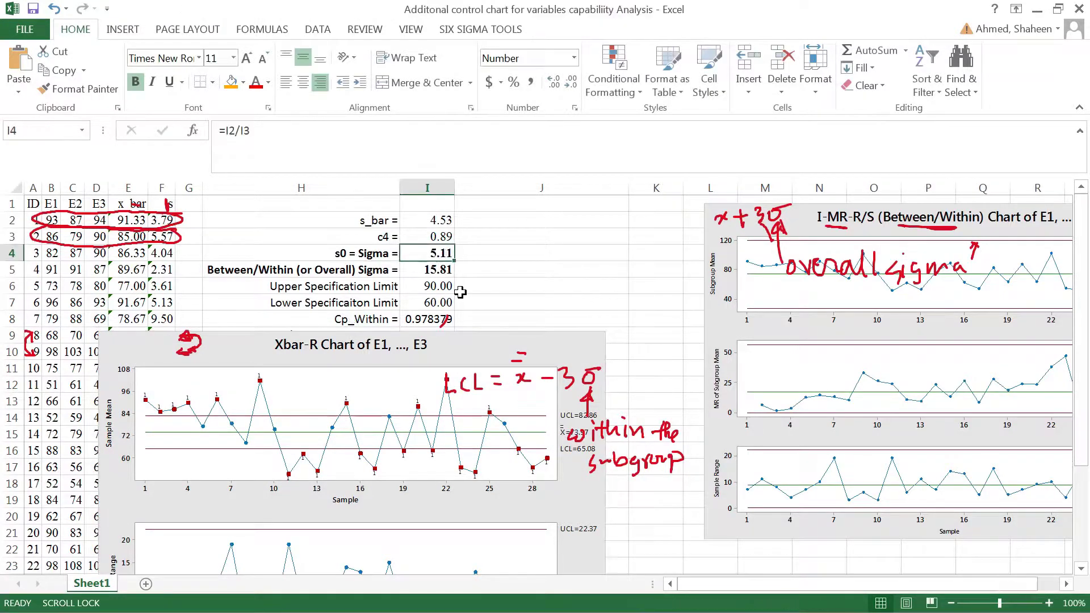
{"action": "left_click_drag", "start_coordinate": [503, 360], "coordinate": [499, 411]}
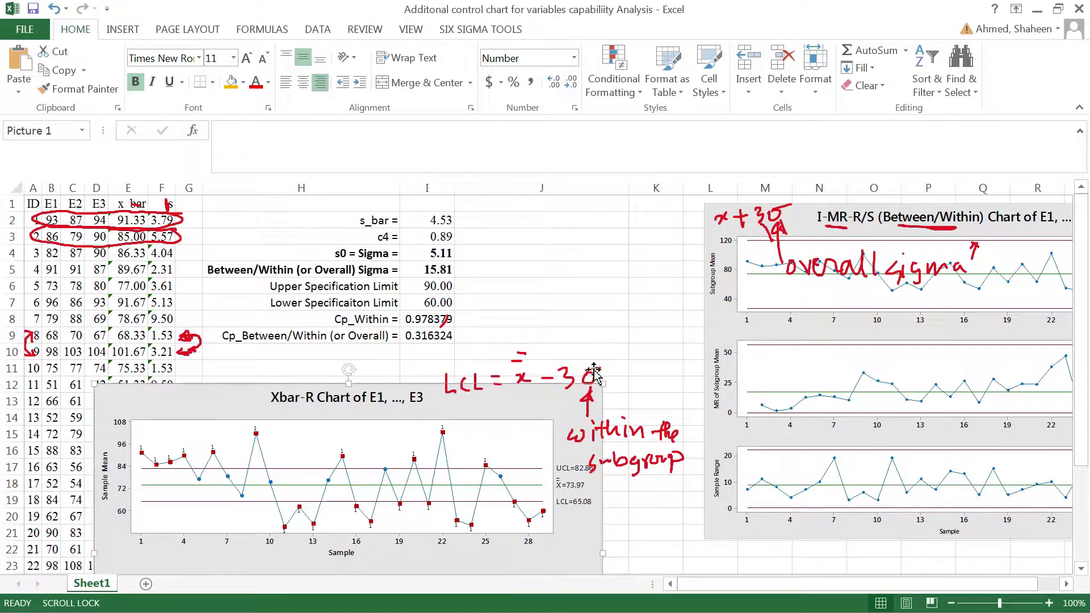
{"action": "left_click", "coordinate": [727, 325]}
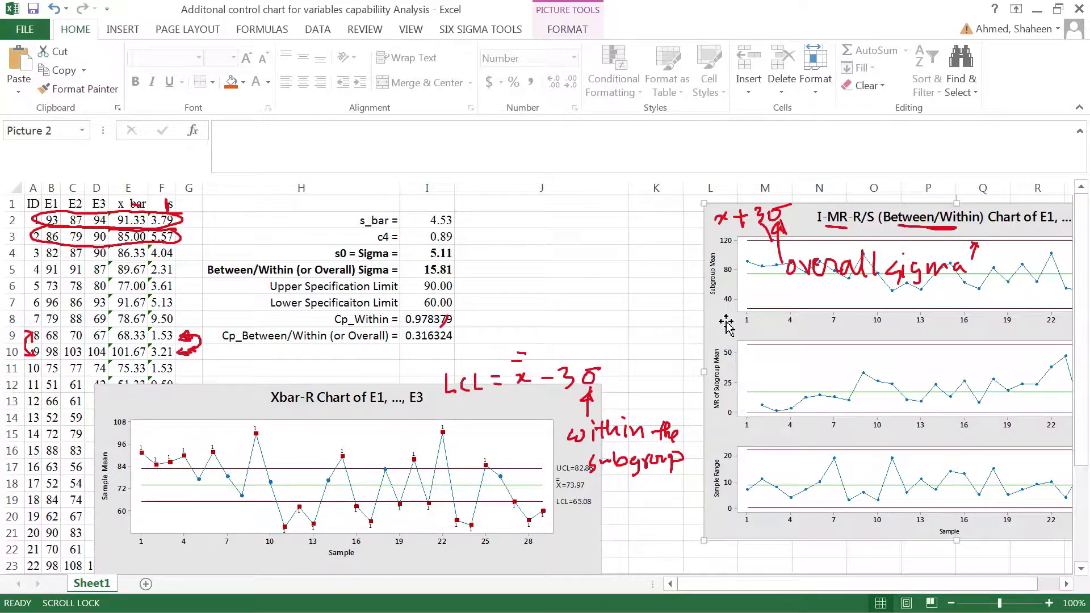
{"action": "left_click", "coordinate": [435, 268]}
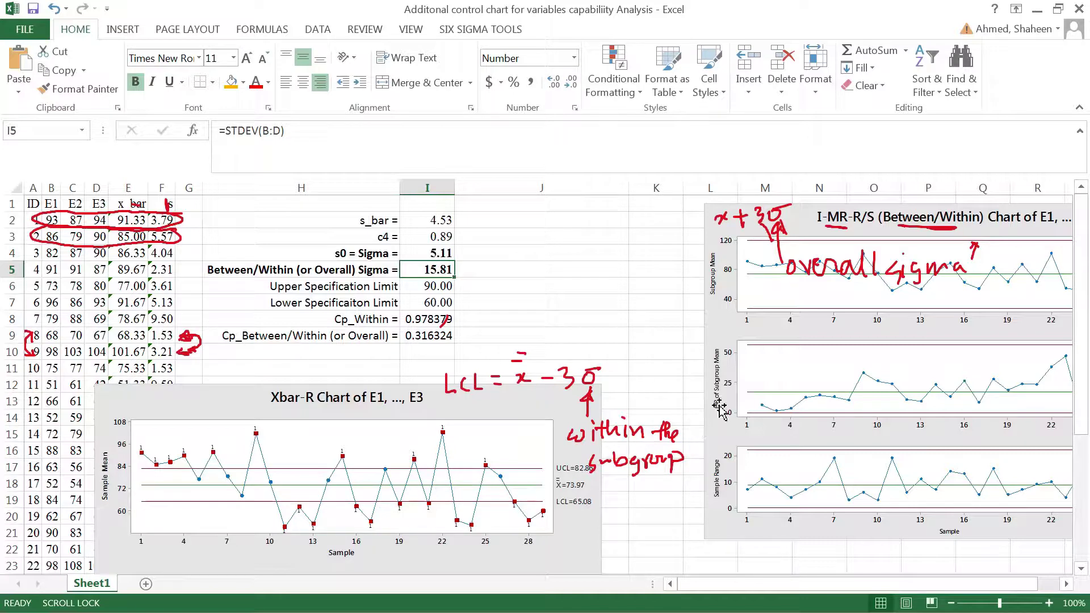
{"action": "left_click_drag", "start_coordinate": [723, 332], "coordinate": [697, 323]}
{"action": "left_click_drag", "start_coordinate": [608, 258], "coordinate": [707, 326]}
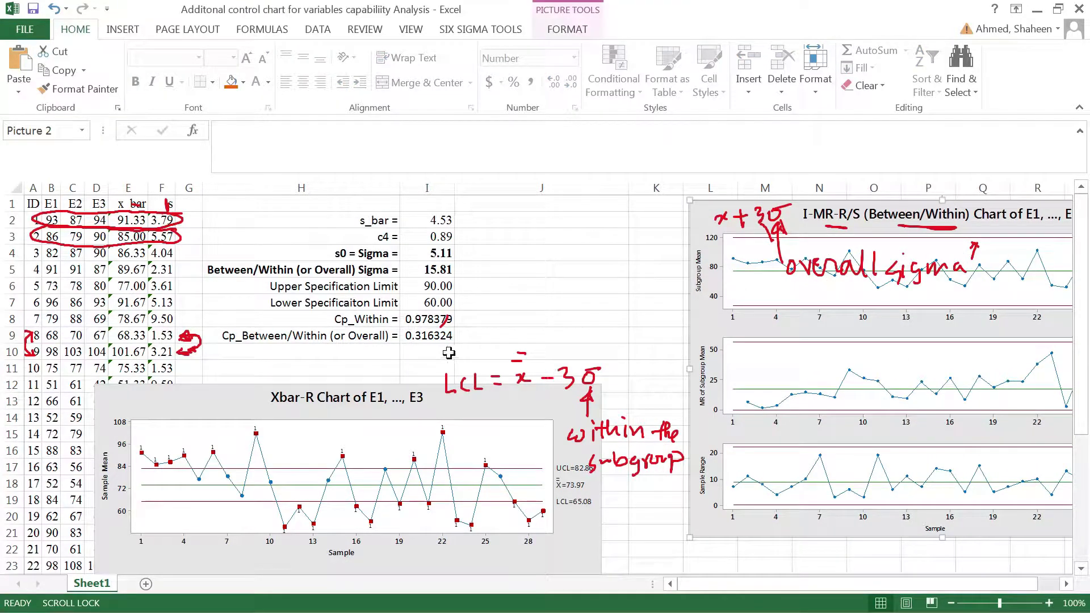
- Delete the stray ink mark beside Cp_Within
{"action": "left_click", "coordinate": [446, 324]}
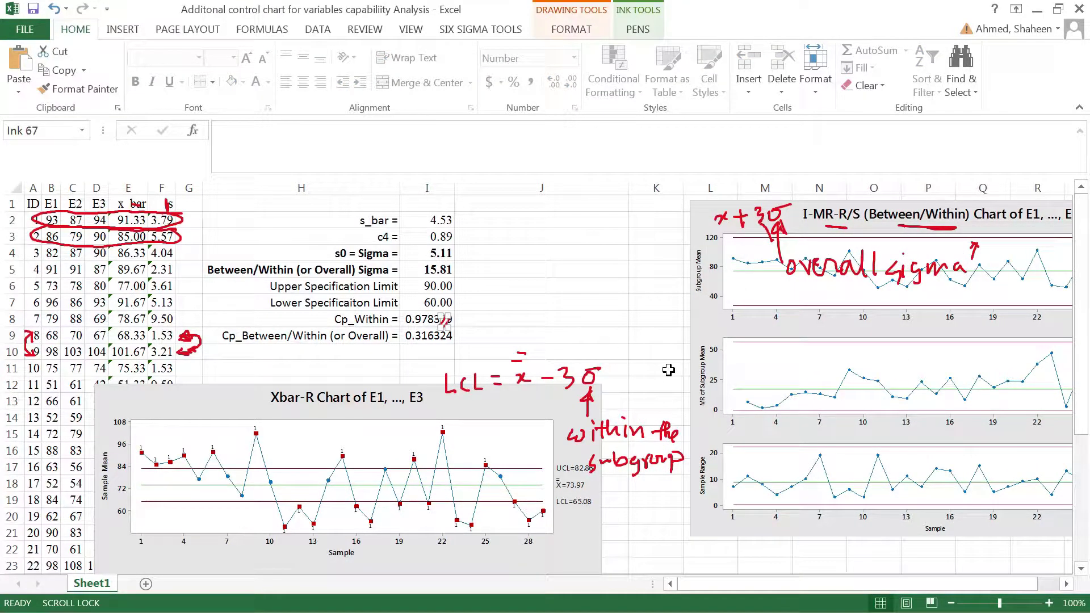
{"action": "key", "text": "Delete"}
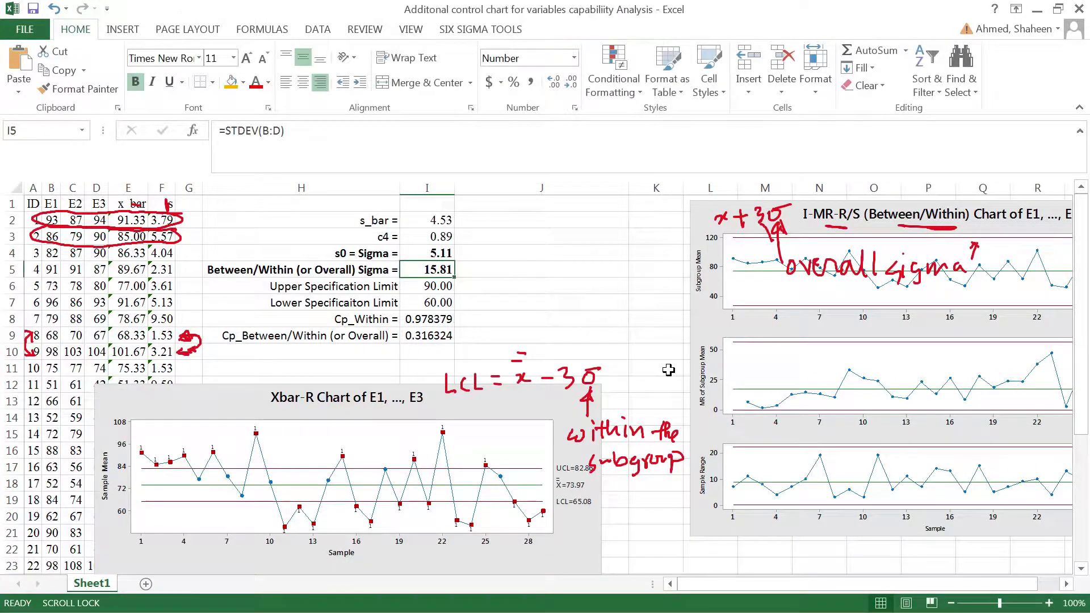
{"action": "left_click", "coordinate": [350, 265]}
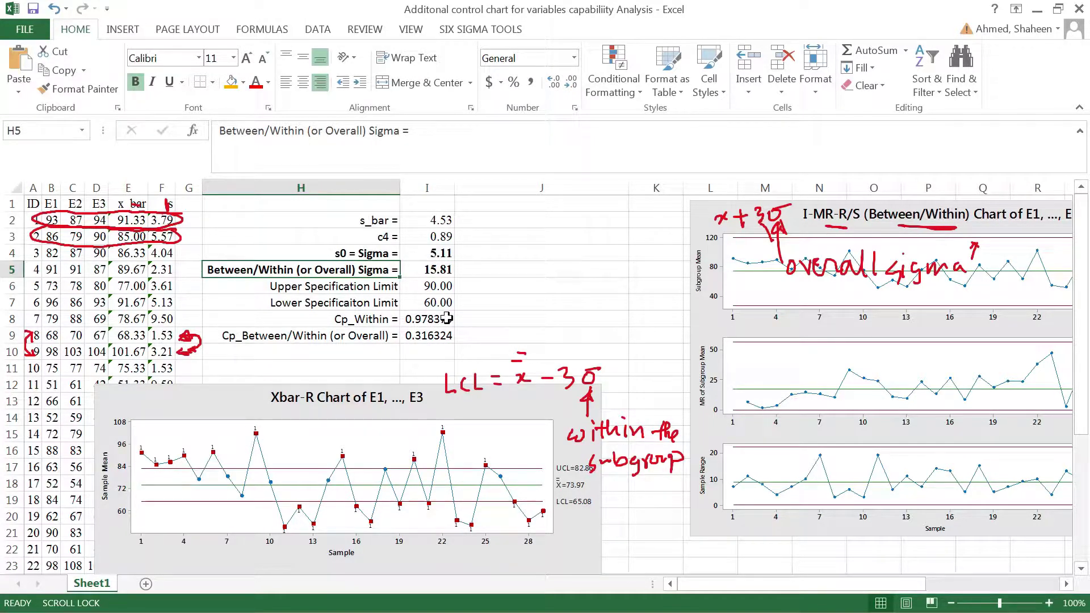
{"action": "double_click", "coordinate": [434, 318]}
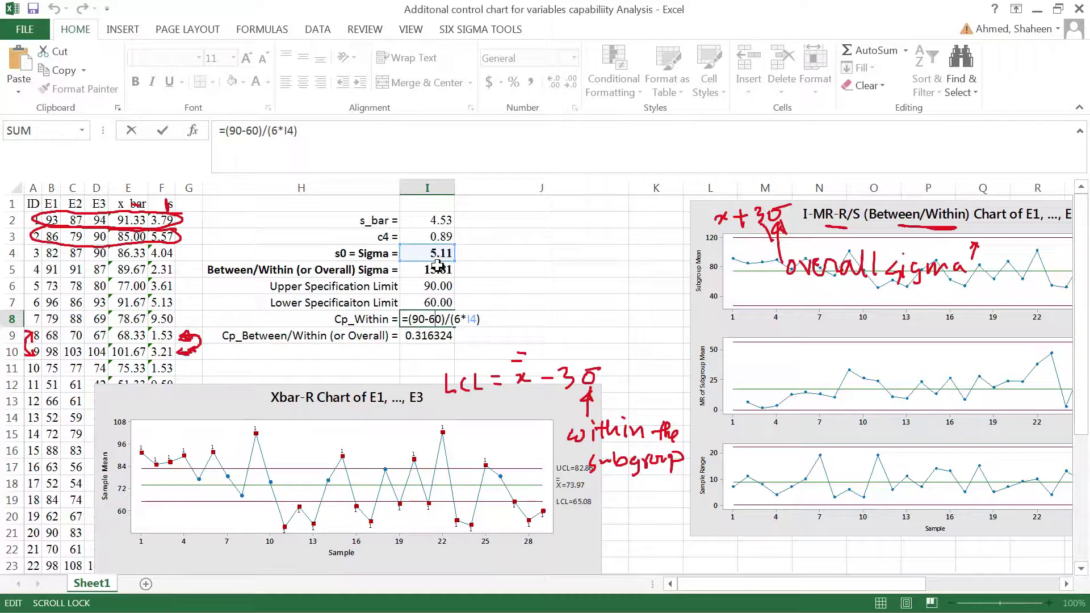
{"action": "key", "text": "Return"}
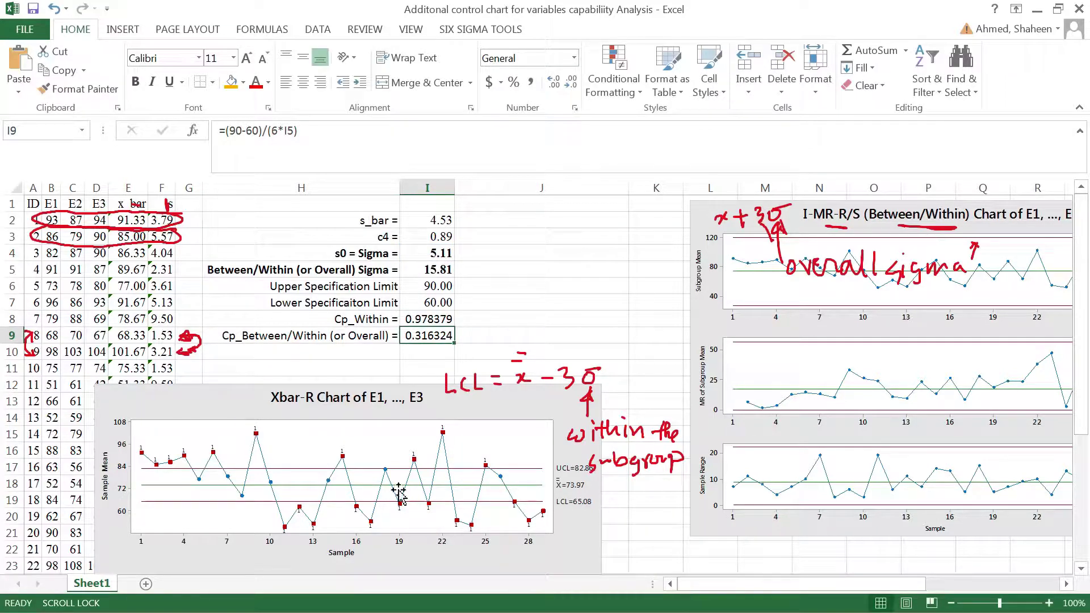
{"action": "double_click", "coordinate": [437, 343]}
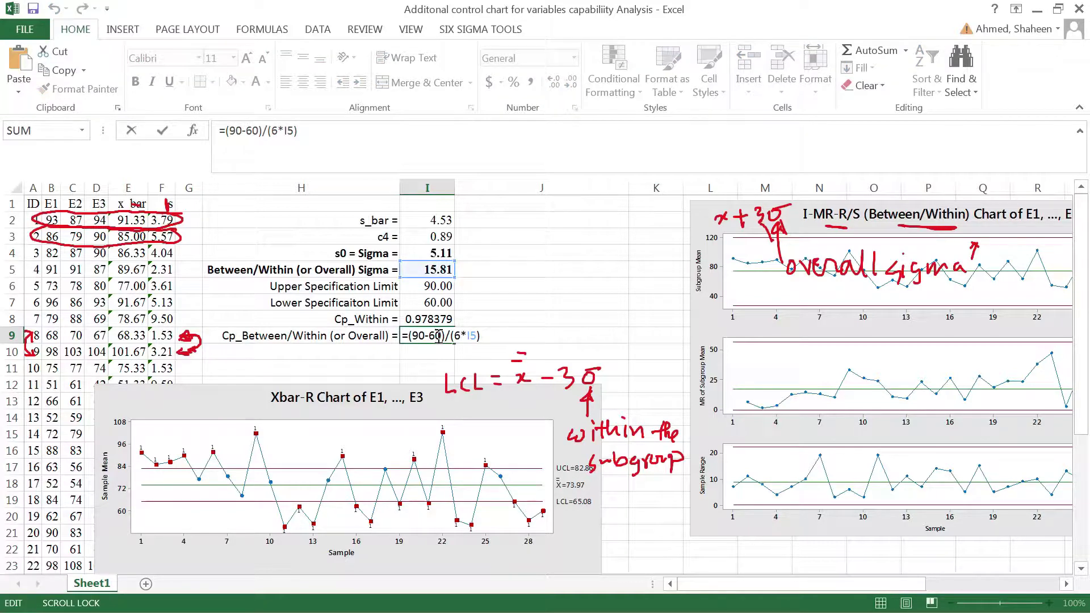
{"action": "key", "text": "Return"}
- Label J8 'for the x_bar r-control or s-control' and J9 'for I-MR chart'
{"action": "left_click", "coordinate": [509, 314]}
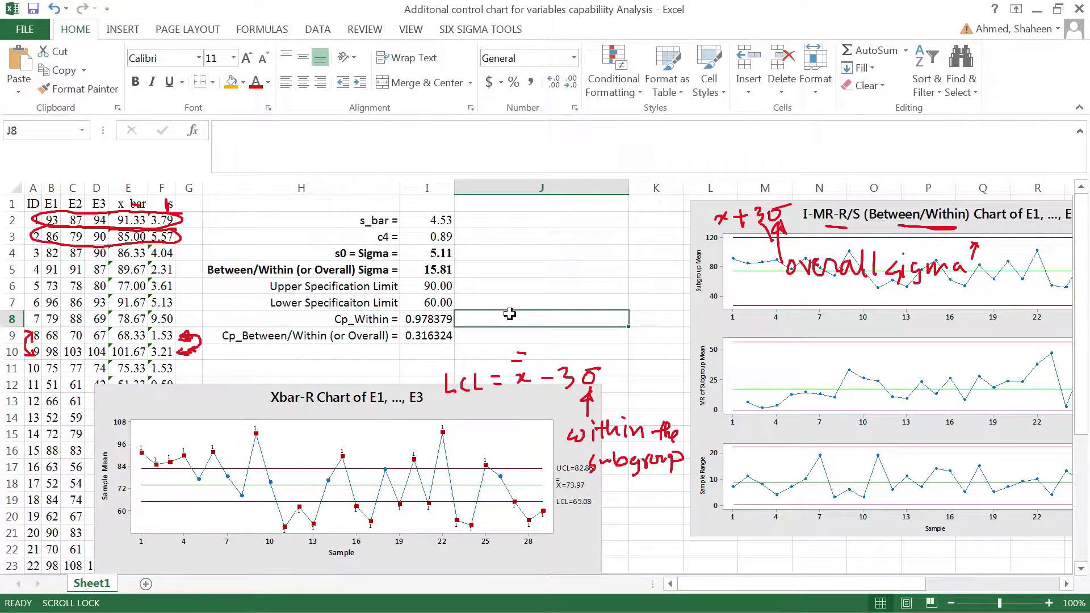
{"action": "type", "text": "for the x"}
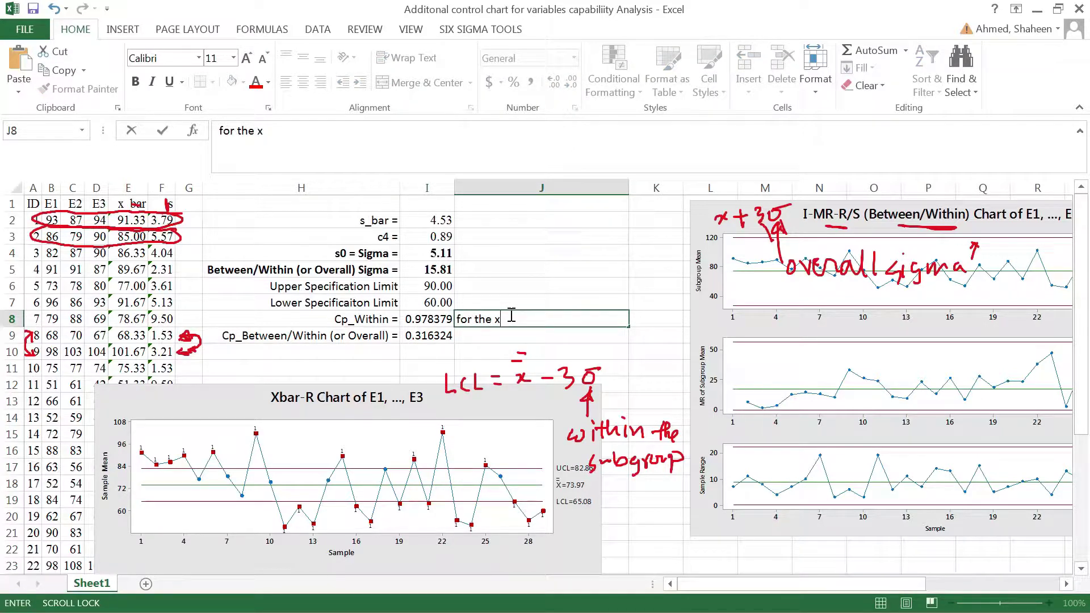
{"action": "type", "text": "_bar r-control"}
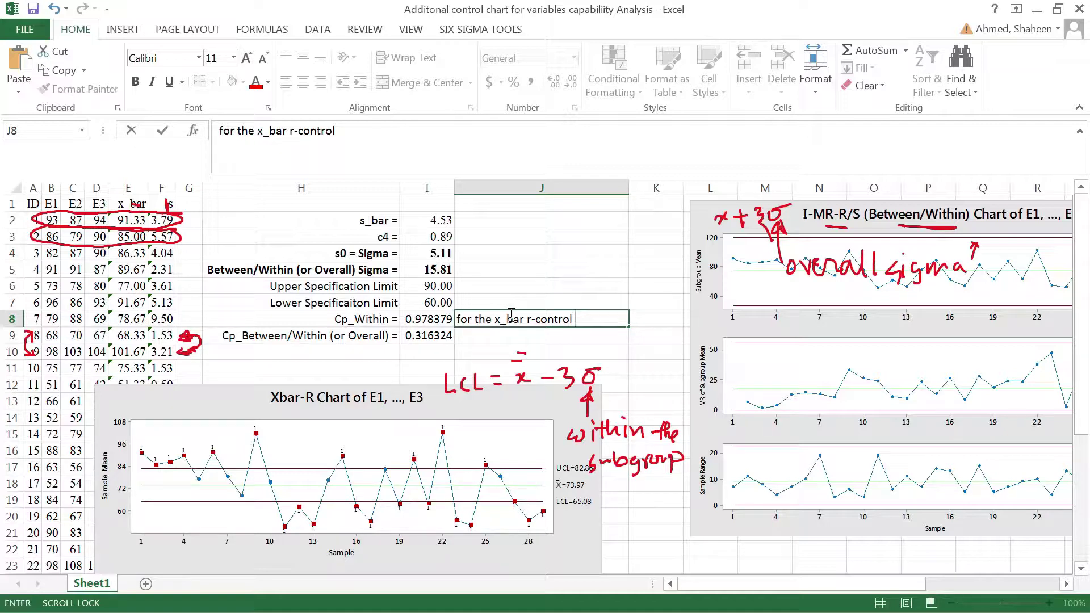
{"action": "type", "text": " or s-control"}
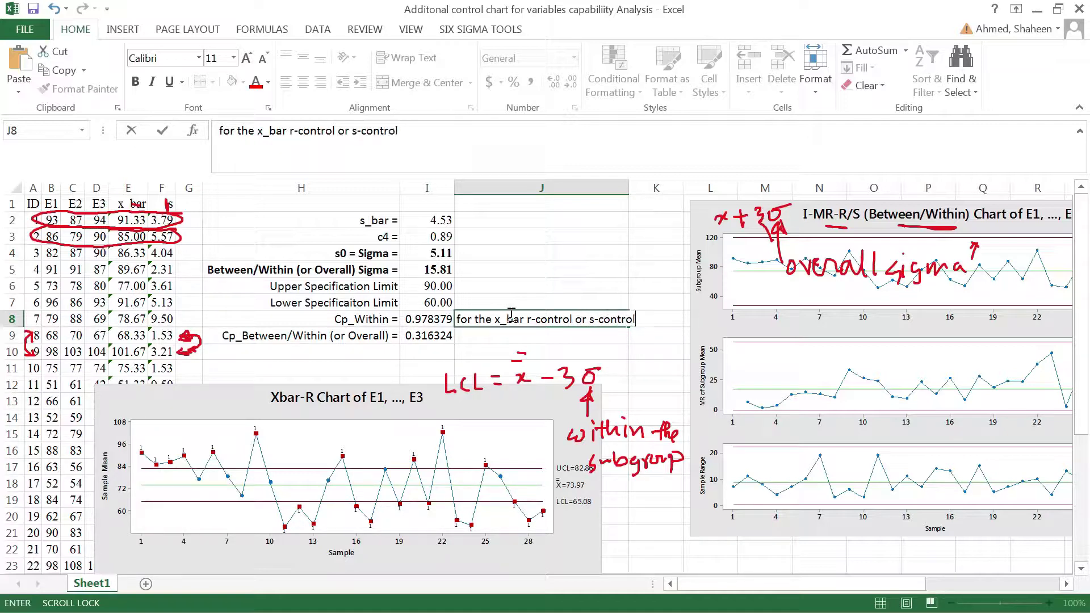
{"action": "key", "text": "Return"}
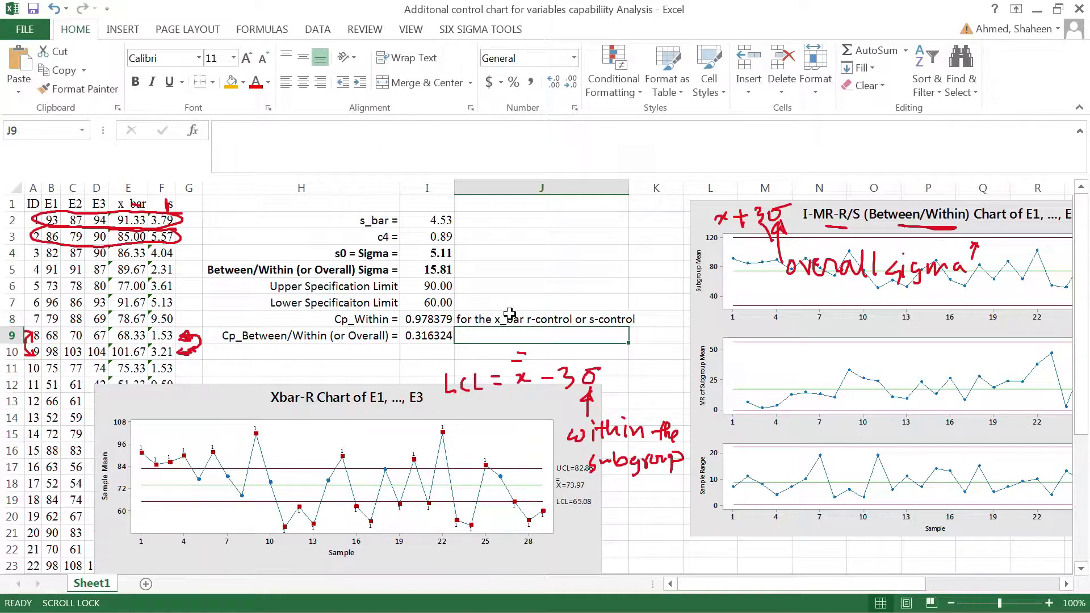
{"action": "type", "text": "for "}
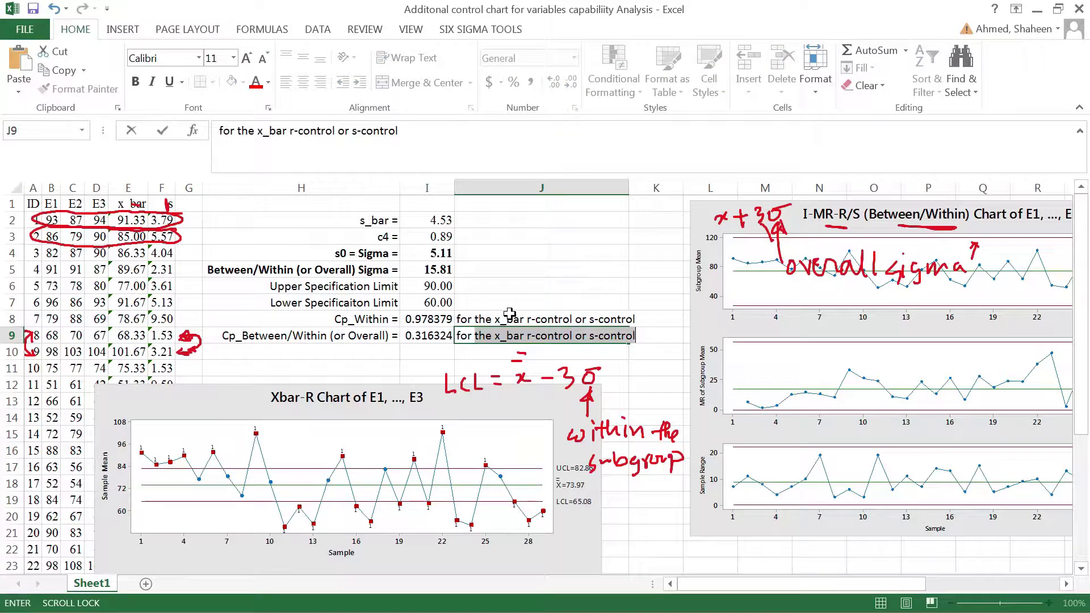
{"action": "type", "text": "I"}
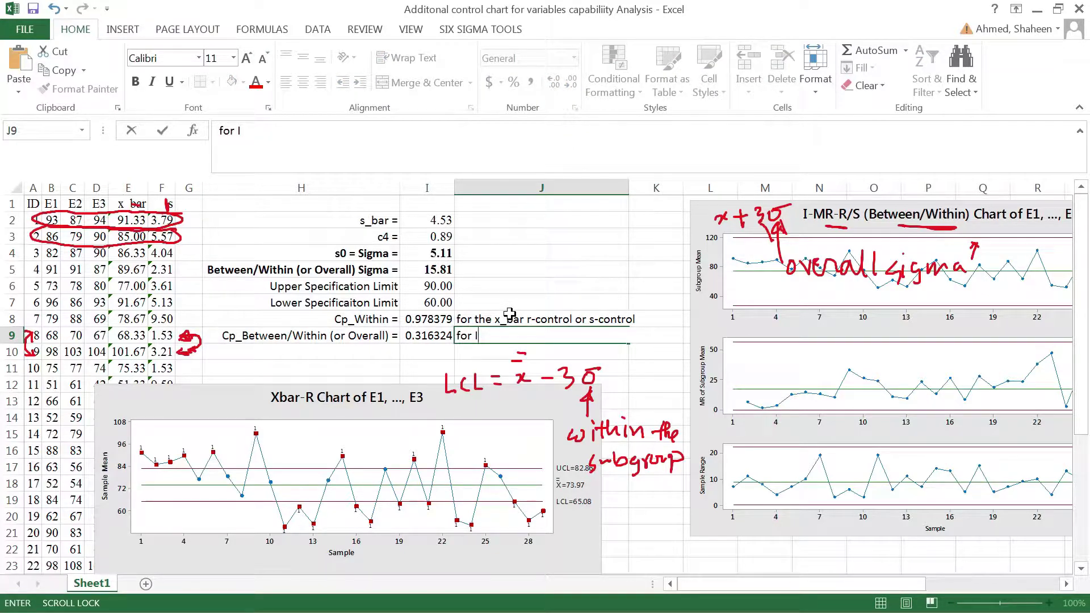
{"action": "type", "text": "-MR chart"}
{"action": "key", "text": "Return"}
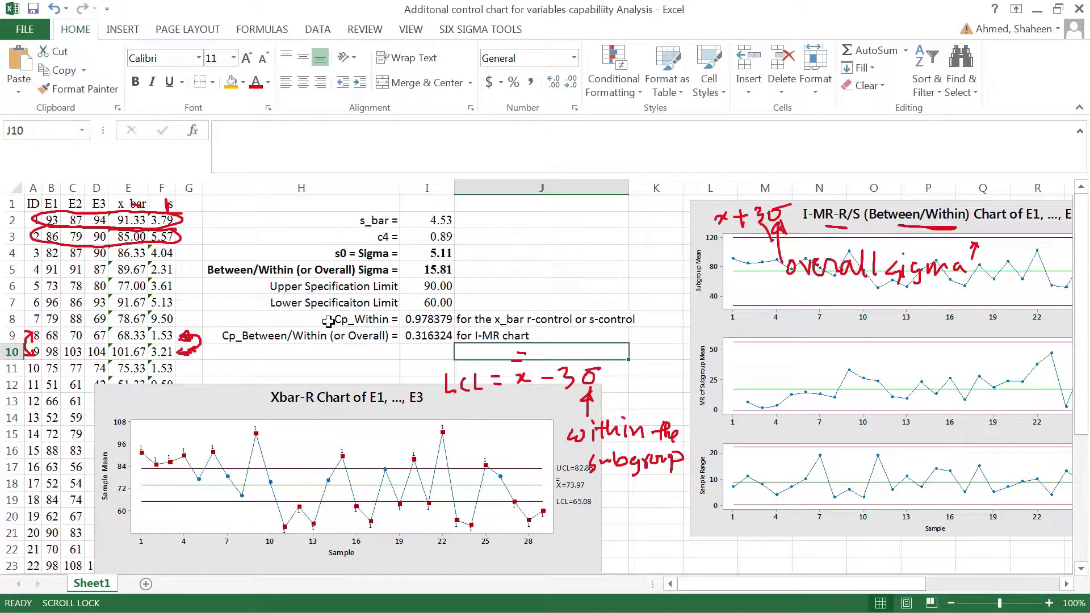
{"action": "left_click_drag", "start_coordinate": [332, 322], "coordinate": [449, 318]}
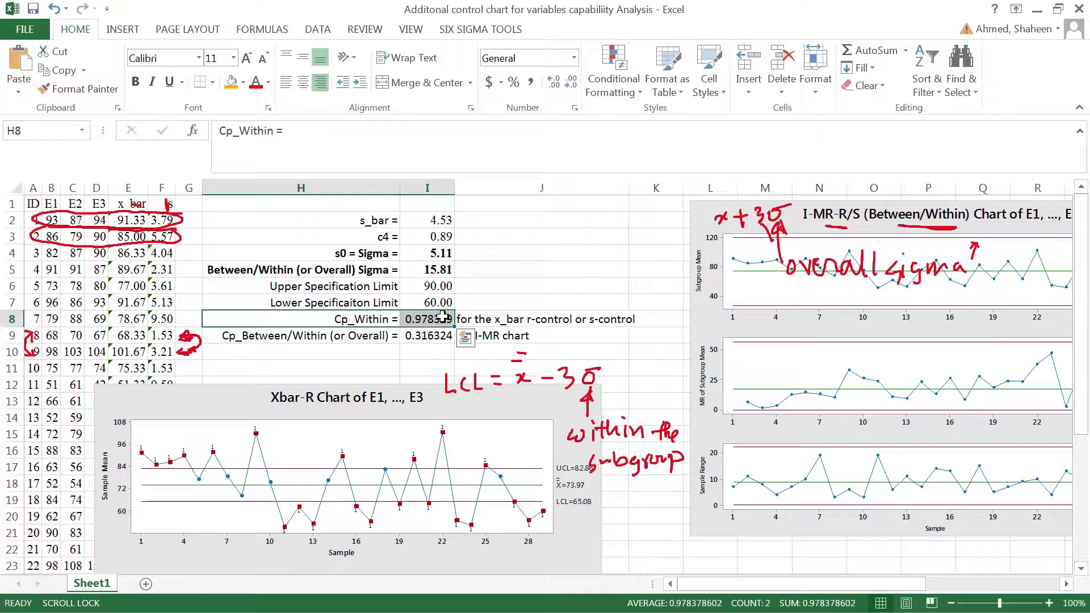
{"action": "key", "text": "Escape"}
{"action": "left_click_drag", "start_coordinate": [45, 352], "coordinate": [166, 349]}
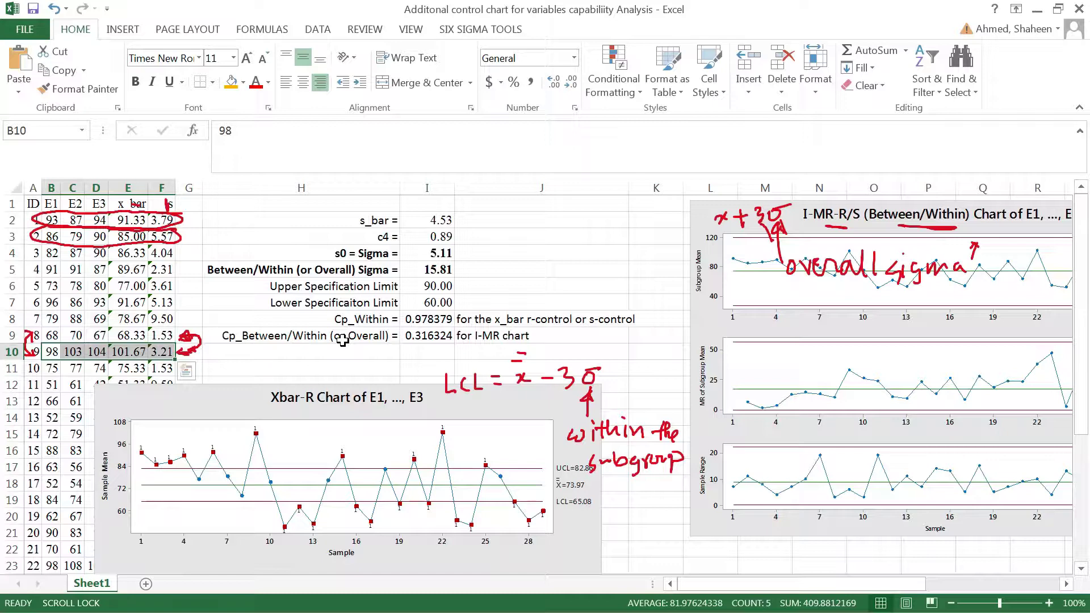
{"action": "left_click_drag", "start_coordinate": [330, 320], "coordinate": [427, 319]}
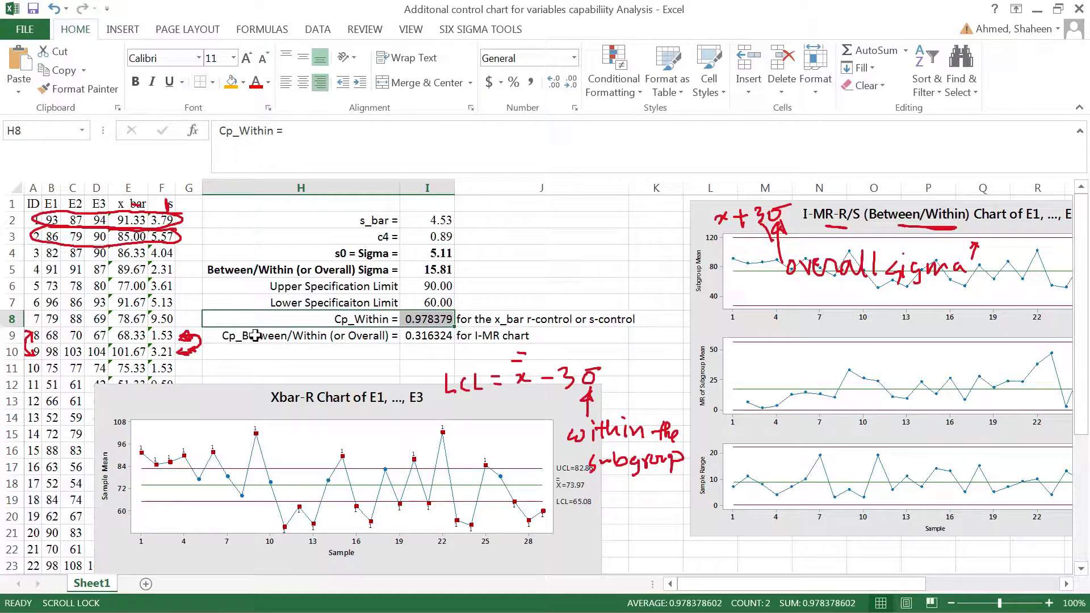
{"action": "left_click", "coordinate": [275, 337]}
{"action": "key", "text": "shift+Right"}
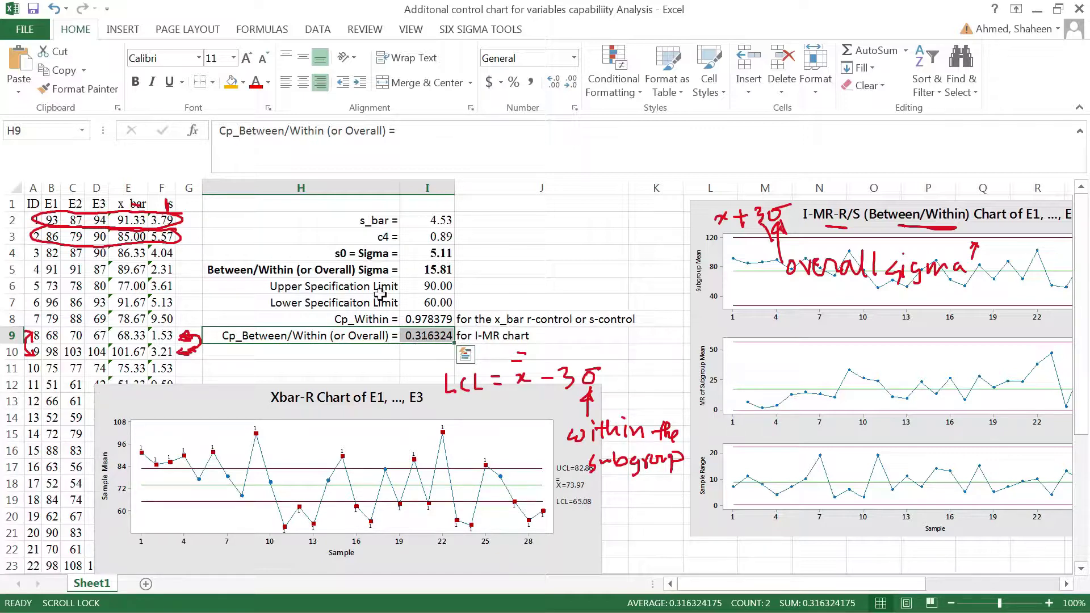
- Start inking from the Review tab with the red pen
{"action": "left_click", "coordinate": [374, 31]}
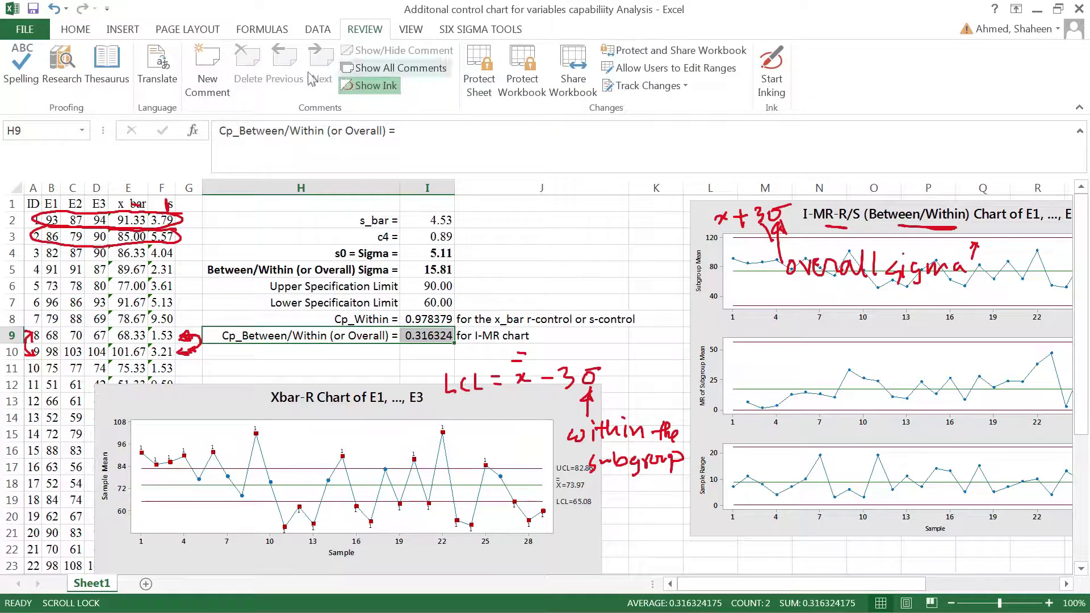
{"action": "left_click", "coordinate": [772, 71]}
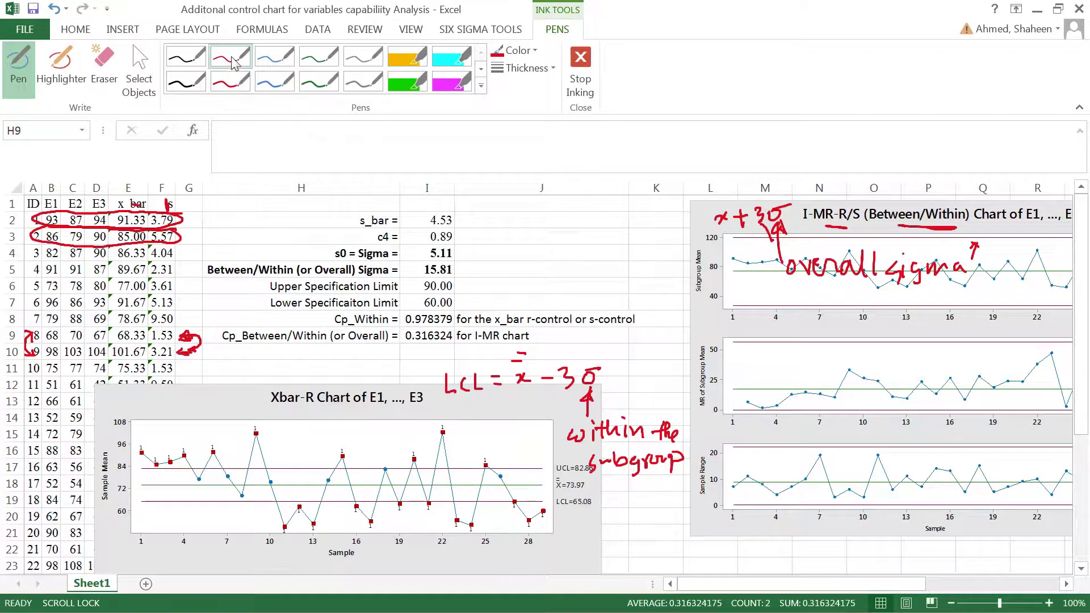
{"action": "left_click", "coordinate": [236, 67]}
- Handwrite Cp = (USL − LSL)/6σ beside the sigma values
{"action": "mouse_move", "coordinate": [478, 216]}
{"action": "left_mouse_down"}
{"action": "mouse_move", "coordinate": [476, 242]}
{"action": "mouse_move", "coordinate": [494, 240]}
{"action": "mouse_move", "coordinate": [492, 255]}
{"action": "mouse_move", "coordinate": [522, 223]}
{"action": "left_mouse_up"}
{"action": "mouse_move", "coordinate": [512, 234]}
{"action": "left_mouse_down"}
{"action": "mouse_move", "coordinate": [538, 208]}
{"action": "mouse_move", "coordinate": [543, 222]}
{"action": "mouse_move", "coordinate": [570, 219]}
{"action": "left_mouse_up"}
{"action": "left_click", "coordinate": [562, 203]}
{"action": "left_click_drag", "start_coordinate": [574, 212], "coordinate": [627, 218]}
{"action": "mouse_move", "coordinate": [535, 236]}
{"action": "left_mouse_down"}
{"action": "mouse_move", "coordinate": [624, 228]}
{"action": "mouse_move", "coordinate": [562, 254]}
{"action": "mouse_move", "coordinate": [571, 250]}
{"action": "left_mouse_up"}
{"action": "mouse_move", "coordinate": [590, 244]}
{"action": "left_mouse_down"}
{"action": "mouse_move", "coordinate": [581, 248]}
{"action": "mouse_move", "coordinate": [604, 242]}
{"action": "left_mouse_up"}
- Start a second line reading = 90 − 60 over a fraction line
{"action": "mouse_move", "coordinate": [516, 290]}
{"action": "left_mouse_down"}
{"action": "mouse_move", "coordinate": [530, 299]}
{"action": "mouse_move", "coordinate": [546, 270]}
{"action": "mouse_move", "coordinate": [552, 288]}
{"action": "mouse_move", "coordinate": [569, 268]}
{"action": "mouse_move", "coordinate": [611, 268]}
{"action": "left_mouse_up"}
{"action": "left_click_drag", "start_coordinate": [631, 260], "coordinate": [628, 261]}
{"action": "left_click_drag", "start_coordinate": [546, 295], "coordinate": [644, 285]}
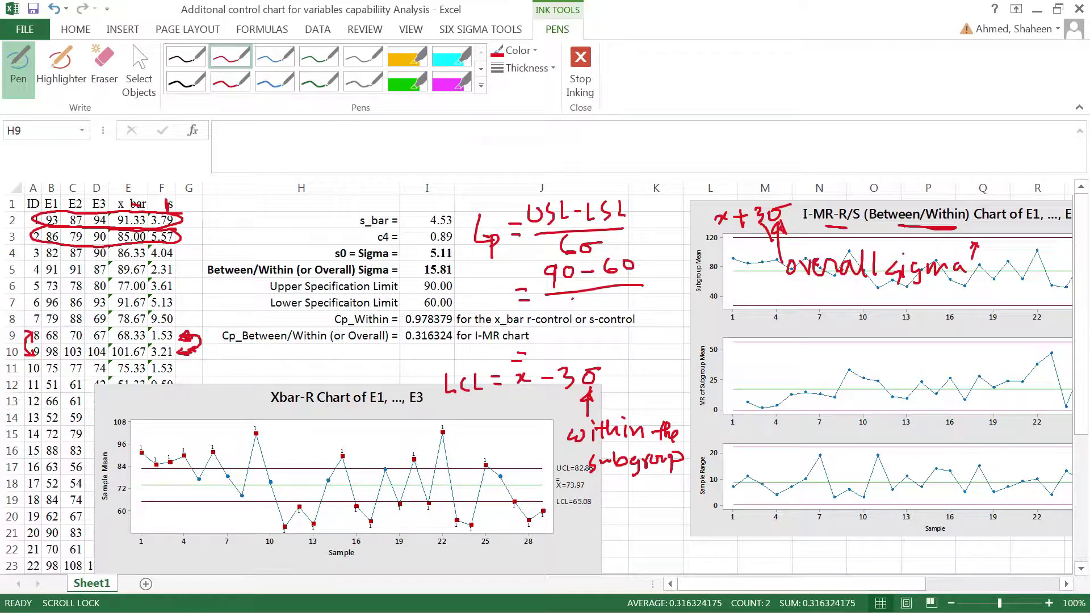
- Write 6σ under 90 − 60, circle it labelled 'variability', add 'Cp =' and an arrow
{"action": "mouse_move", "coordinate": [573, 297]}
{"action": "left_mouse_down"}
{"action": "mouse_move", "coordinate": [622, 295]}
{"action": "mouse_move", "coordinate": [587, 297]}
{"action": "mouse_move", "coordinate": [605, 322]}
{"action": "mouse_move", "coordinate": [608, 284]}
{"action": "left_mouse_up"}
{"action": "mouse_move", "coordinate": [610, 321]}
{"action": "left_mouse_down"}
{"action": "mouse_move", "coordinate": [607, 344]}
{"action": "mouse_move", "coordinate": [628, 348]}
{"action": "mouse_move", "coordinate": [680, 341]}
{"action": "mouse_move", "coordinate": [698, 318]}
{"action": "mouse_move", "coordinate": [714, 341]}
{"action": "mouse_move", "coordinate": [704, 321]}
{"action": "left_mouse_up"}
{"action": "mouse_move", "coordinate": [484, 292]}
{"action": "left_mouse_down"}
{"action": "mouse_move", "coordinate": [493, 319]}
{"action": "mouse_move", "coordinate": [496, 305]}
{"action": "left_mouse_up"}
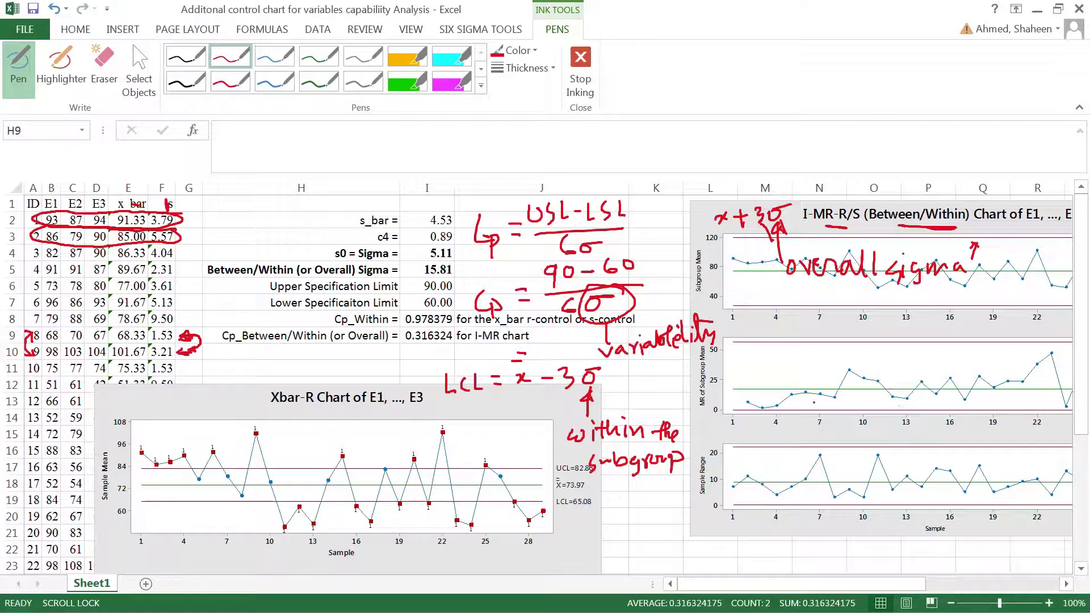
{"action": "mouse_move", "coordinate": [636, 303]}
{"action": "left_mouse_down"}
{"action": "mouse_move", "coordinate": [676, 303]}
{"action": "mouse_move", "coordinate": [654, 309]}
{"action": "left_mouse_up"}
- Touch up 6σ and bracket the spread on the I-MR chart, labelling it Cp
{"action": "left_click_drag", "start_coordinate": [606, 305], "coordinate": [634, 306]}
{"action": "mouse_move", "coordinate": [698, 261]}
{"action": "left_mouse_down"}
{"action": "mouse_move", "coordinate": [700, 283]}
{"action": "mouse_move", "coordinate": [716, 264]}
{"action": "mouse_move", "coordinate": [713, 317]}
{"action": "mouse_move", "coordinate": [714, 296]}
{"action": "left_mouse_up"}
{"action": "mouse_move", "coordinate": [705, 302]}
{"action": "left_mouse_down"}
{"action": "mouse_move", "coordinate": [748, 301]}
{"action": "mouse_move", "coordinate": [764, 324]}
{"action": "left_mouse_up"}
{"action": "left_click_drag", "start_coordinate": [756, 284], "coordinate": [779, 286]}
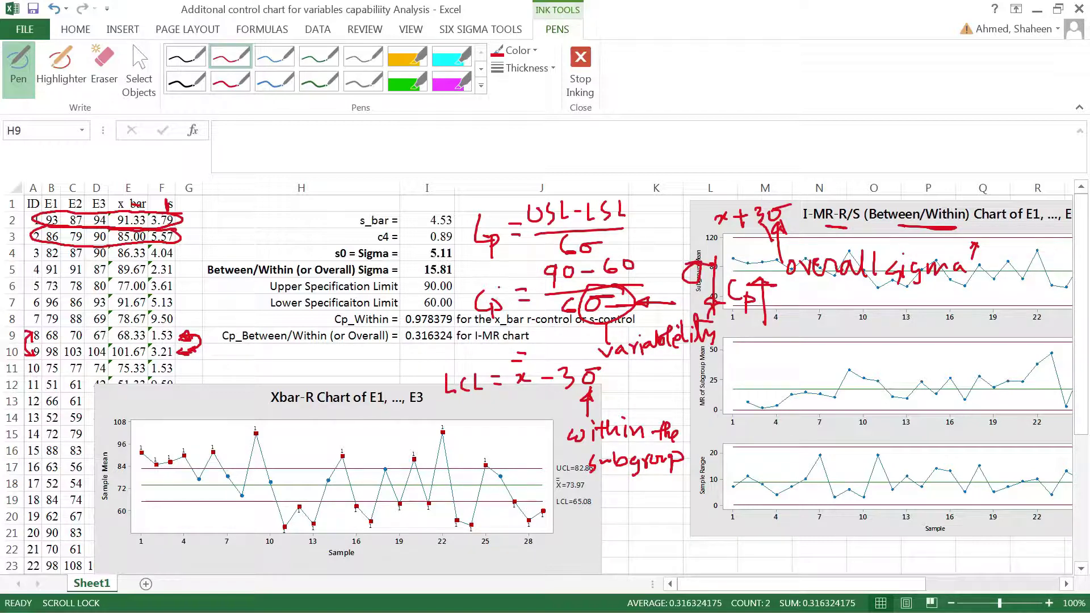
- Circle the Cp formula and connect it with a line to a circled 1.3
{"action": "left_click_drag", "start_coordinate": [492, 270], "coordinate": [295, 246]}
{"action": "left_click", "coordinate": [246, 240]}
{"action": "mouse_move", "coordinate": [234, 224]}
{"action": "left_mouse_down"}
{"action": "mouse_move", "coordinate": [234, 244]}
{"action": "mouse_move", "coordinate": [283, 229]}
{"action": "mouse_move", "coordinate": [267, 241]}
{"action": "left_mouse_up"}
{"action": "mouse_move", "coordinate": [276, 199]}
{"action": "left_mouse_down"}
{"action": "mouse_move", "coordinate": [206, 230]}
{"action": "mouse_move", "coordinate": [267, 207]}
{"action": "left_mouse_up"}
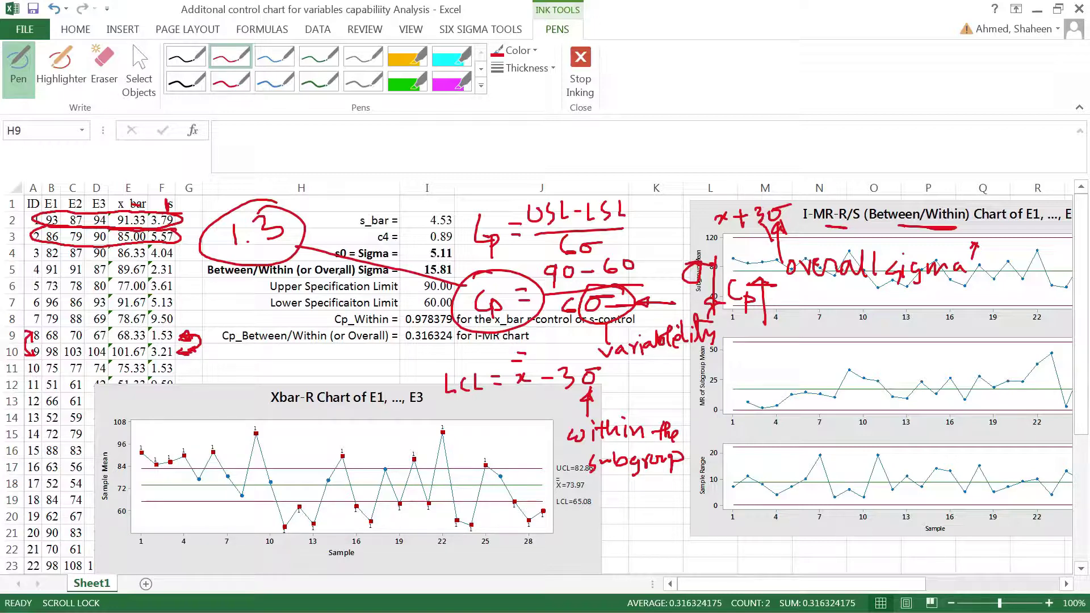
- Draw a red ink arrow to the circled 1.3 and underline the 15.81 and 5.11 sigma rows
{"action": "mouse_move", "coordinate": [357, 210]}
{"action": "left_mouse_down"}
{"action": "mouse_move", "coordinate": [306, 230]}
{"action": "mouse_move", "coordinate": [330, 235]}
{"action": "left_mouse_up"}
{"action": "mouse_move", "coordinate": [579, 22]}
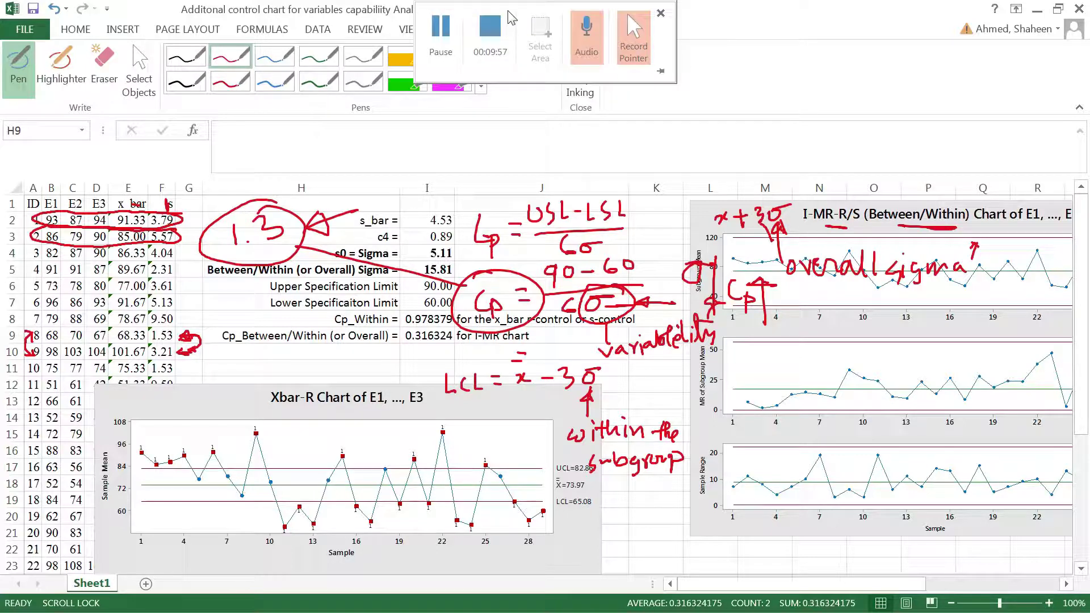
{"action": "left_click", "coordinate": [491, 38]}
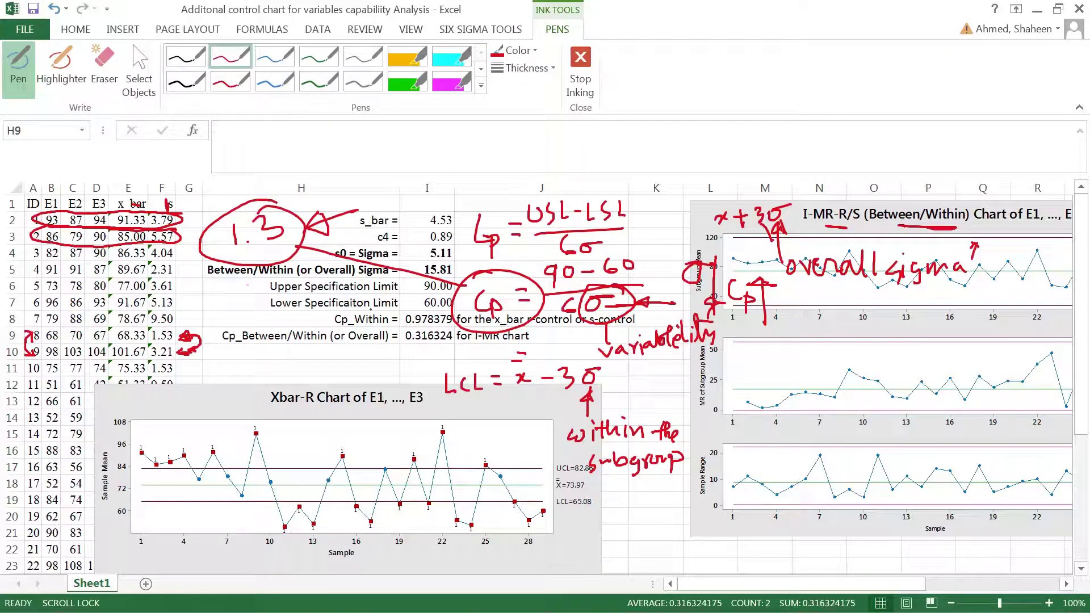
{"action": "mouse_move", "coordinate": [455, 265]}
{"action": "left_mouse_down"}
{"action": "mouse_move", "coordinate": [179, 263]}
{"action": "mouse_move", "coordinate": [238, 284]}
{"action": "mouse_move", "coordinate": [452, 284]}
{"action": "left_mouse_up"}
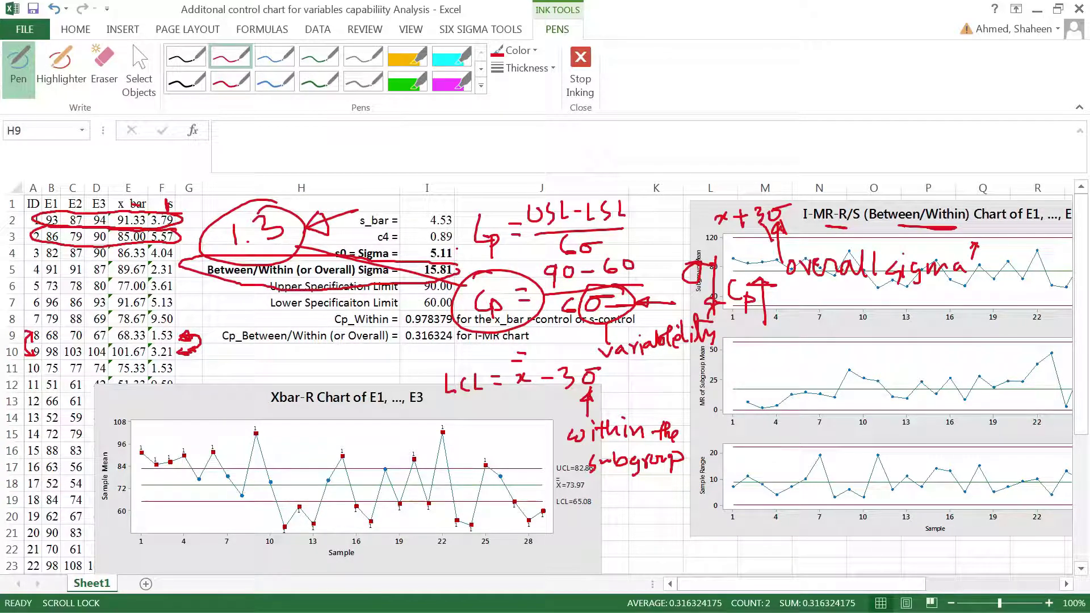
{"action": "mouse_move", "coordinate": [456, 249]}
{"action": "left_mouse_down"}
{"action": "mouse_move", "coordinate": [339, 242]}
{"action": "mouse_move", "coordinate": [376, 260]}
{"action": "mouse_move", "coordinate": [460, 255]}
{"action": "left_mouse_up"}
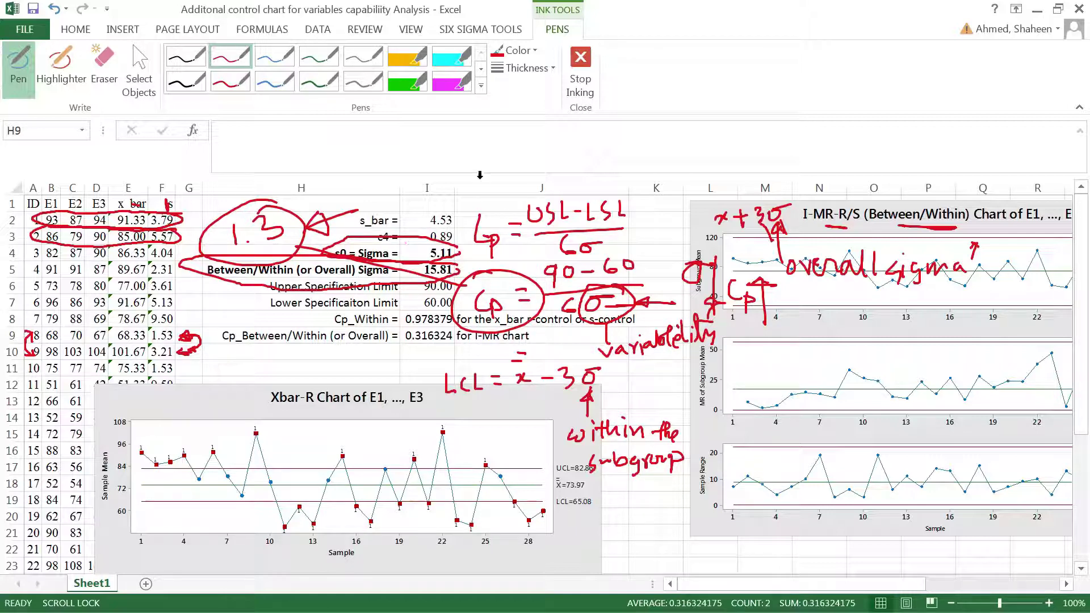